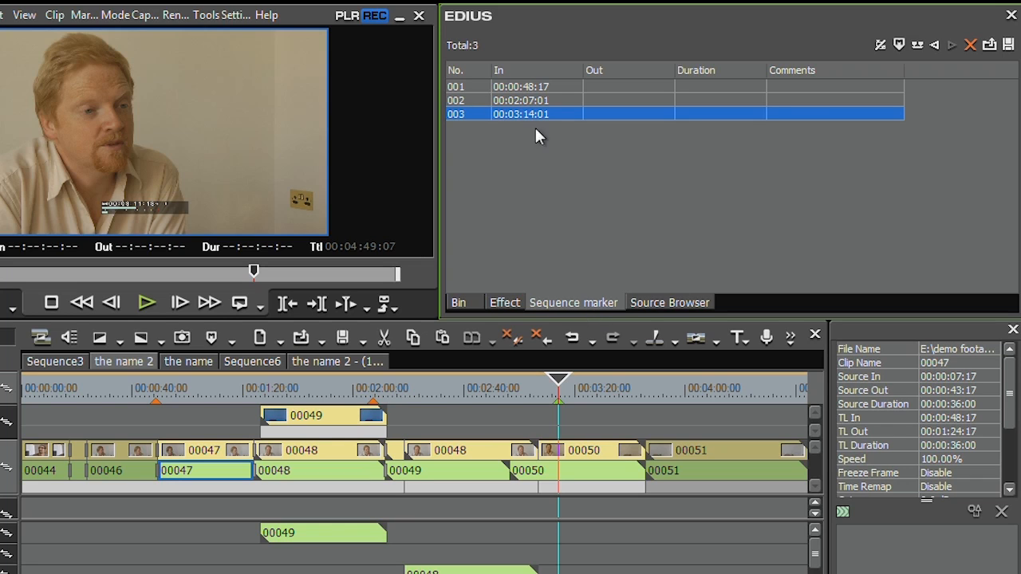
Enter the interviewee's first name as the comment of the sequence marker at 00:00:48:17.
{"action": "left_click", "coordinate": [797, 85]}
{"action": "left_click", "coordinate": [794, 86]}
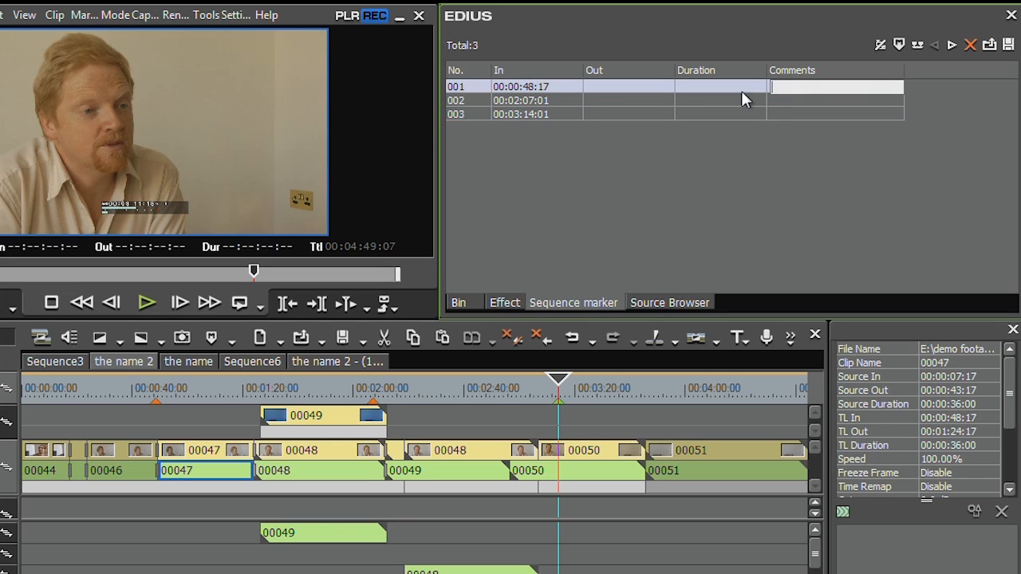
{"action": "left_click", "coordinate": [451, 92]}
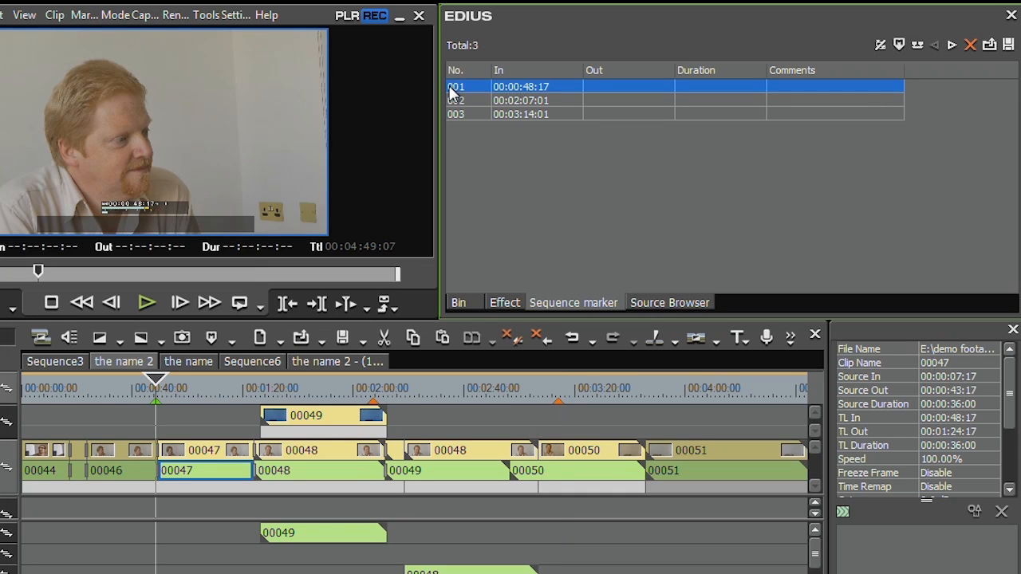
{"action": "left_click", "coordinate": [801, 86]}
{"action": "type", "text": "David"}
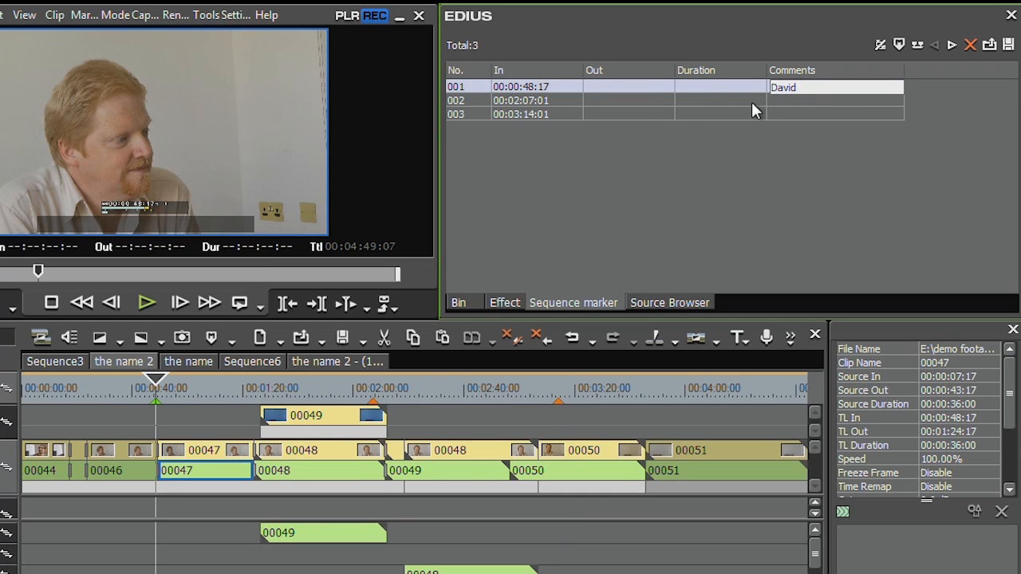
Comment the sequence marker at 00:02:07:01 with "Blue" followed by the interviewee's first name.
{"action": "left_click", "coordinate": [456, 101]}
{"action": "left_click", "coordinate": [798, 100]}
{"action": "type", "text": "Blue david"}
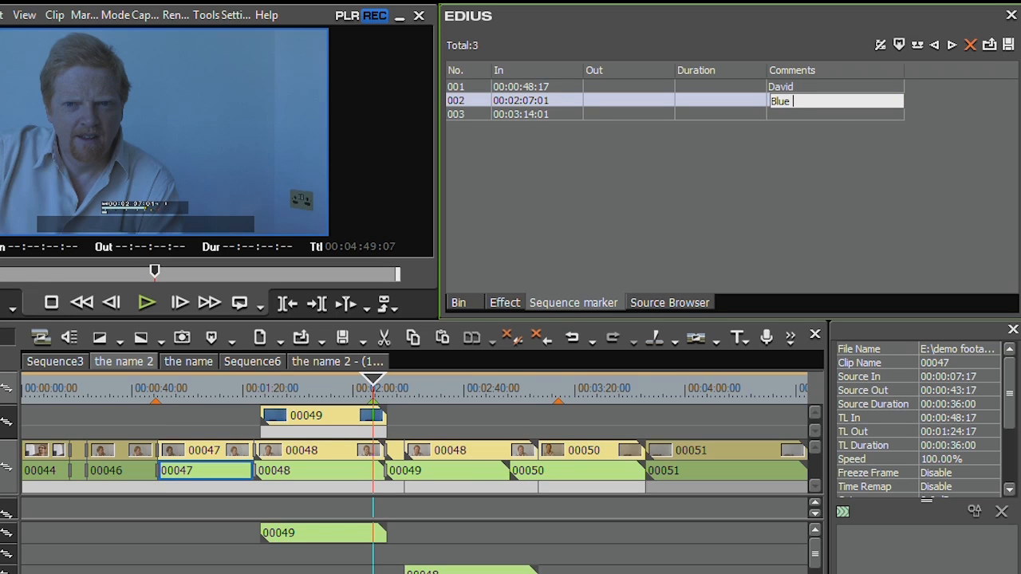
{"action": "key", "text": "Return"}
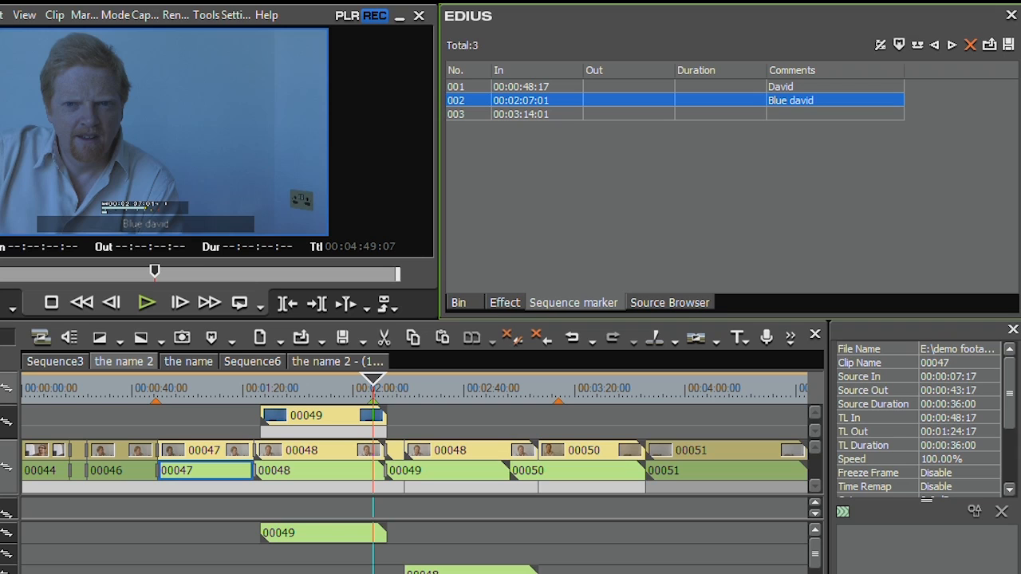
In the Burn to disc menu style, enable No Title Menu (Only One Title) and return to the project with saving.
{"action": "left_click", "coordinate": [384, 304]}
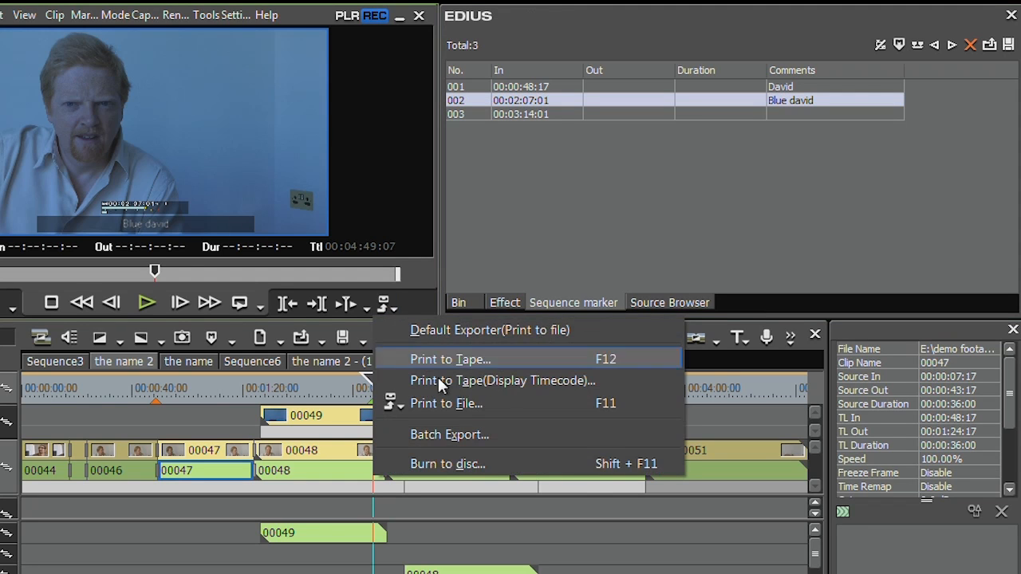
{"action": "left_click", "coordinate": [457, 462]}
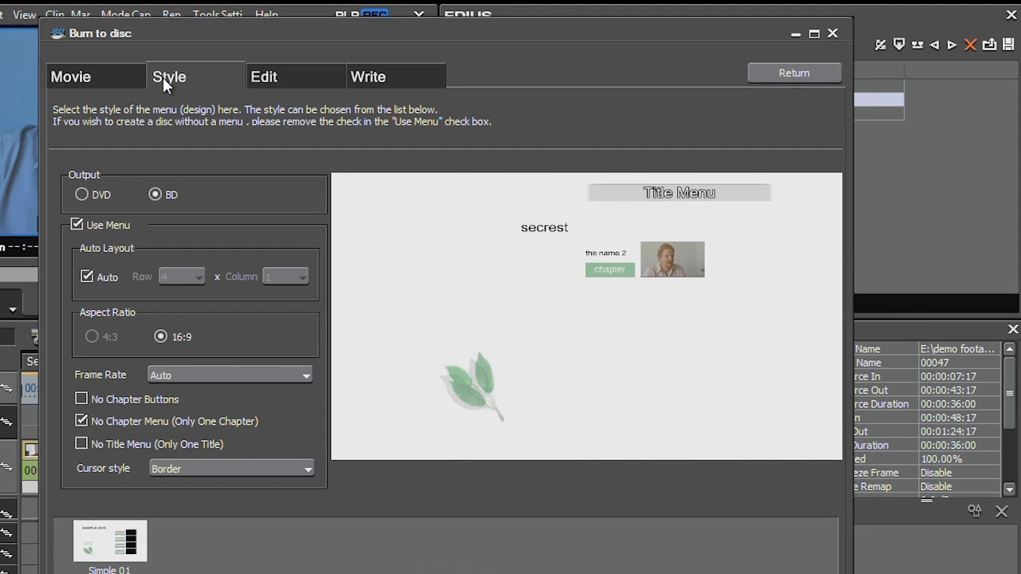
{"action": "left_click", "coordinate": [104, 444]}
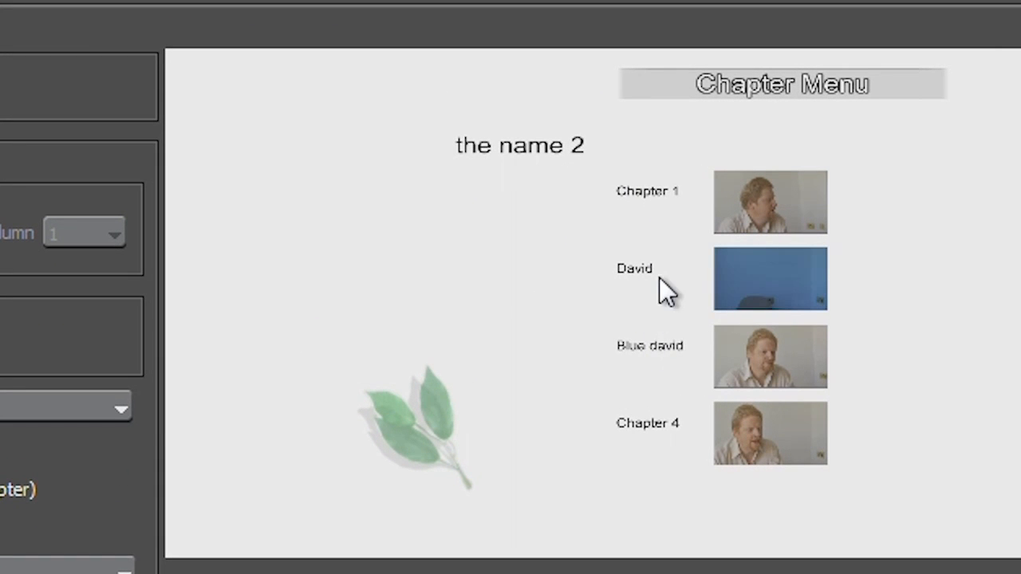
{"action": "left_click", "coordinate": [819, 60]}
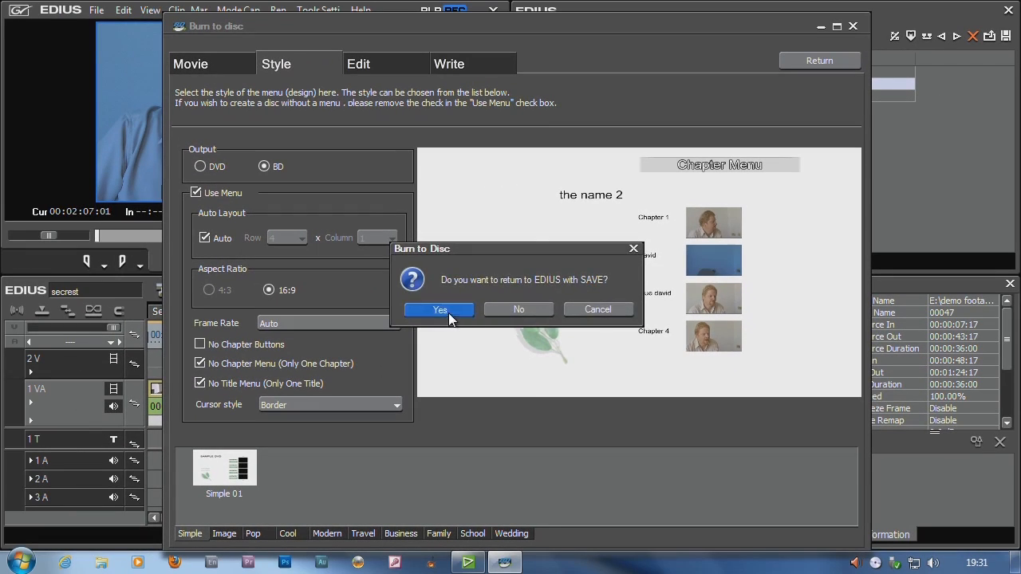
{"action": "left_click", "coordinate": [448, 313]}
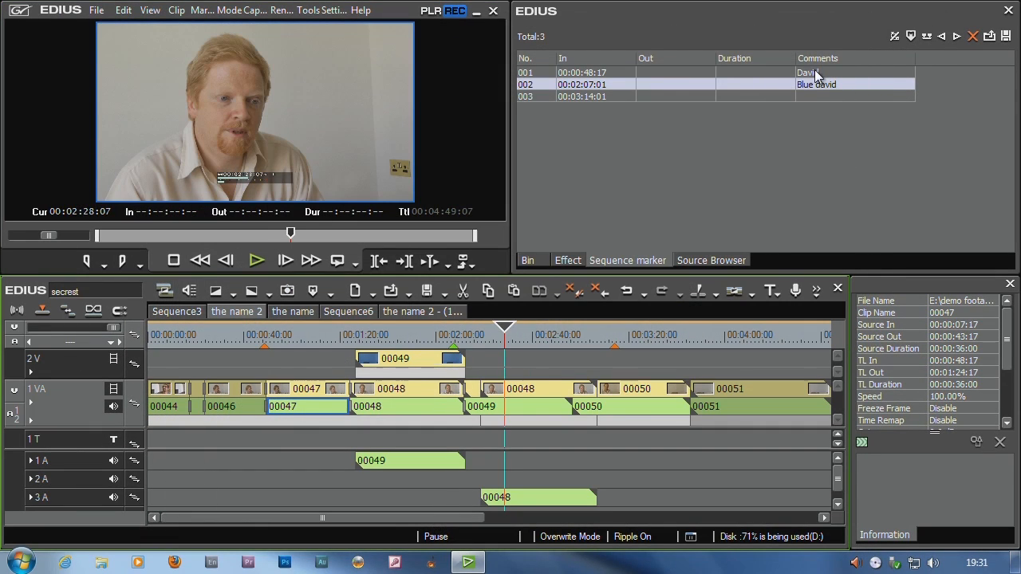
Add a sequence marker at 00:04:11:02, commented with the interviewee's first name followed by "again".
{"action": "left_click_drag", "start_coordinate": [508, 338], "coordinate": [648, 340]}
{"action": "left_click", "coordinate": [328, 294]}
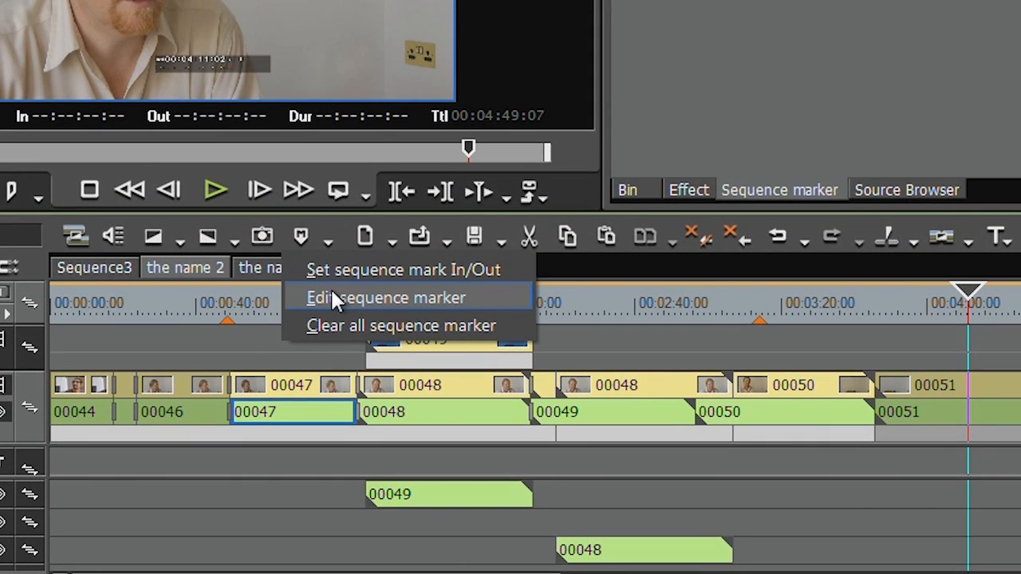
{"action": "left_click", "coordinate": [332, 294]}
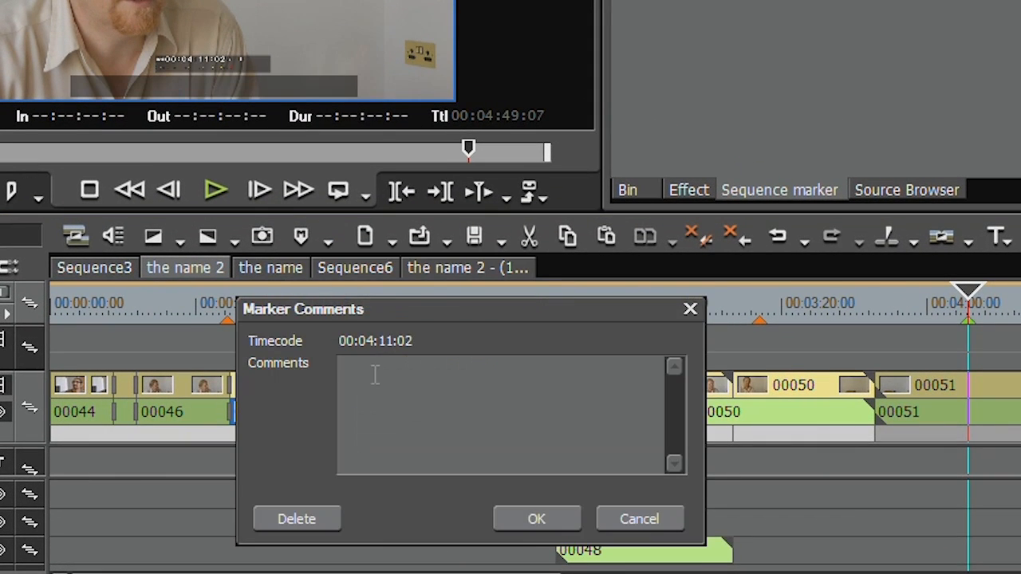
{"action": "type", "text": "David again"}
{"action": "key", "text": "Return"}
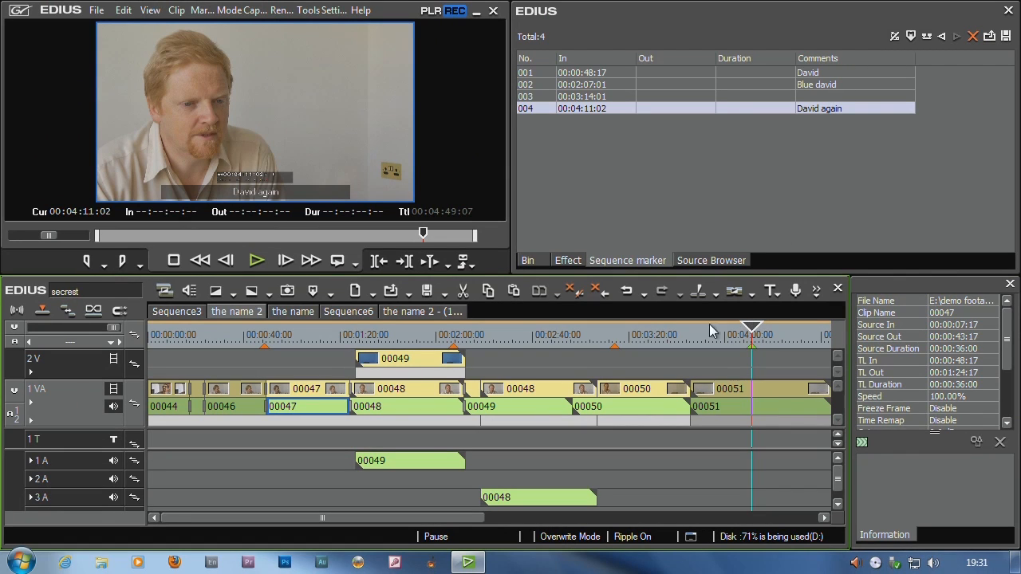
Open the keyboard shortcut user settings and filter the operations by "marker".
{"action": "left_click", "coordinate": [329, 293]}
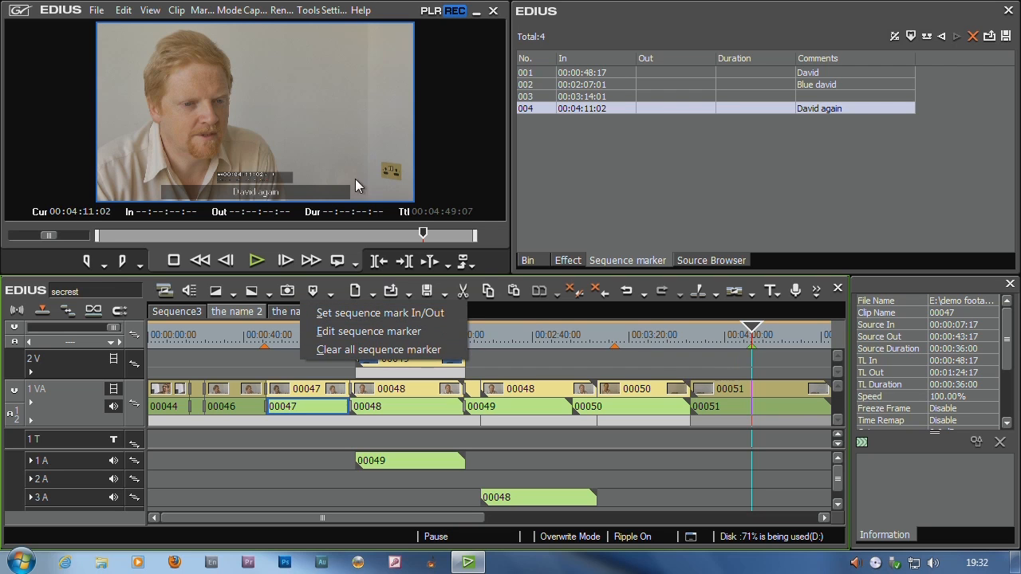
{"action": "left_click", "coordinate": [335, 10]}
{"action": "left_click", "coordinate": [342, 50]}
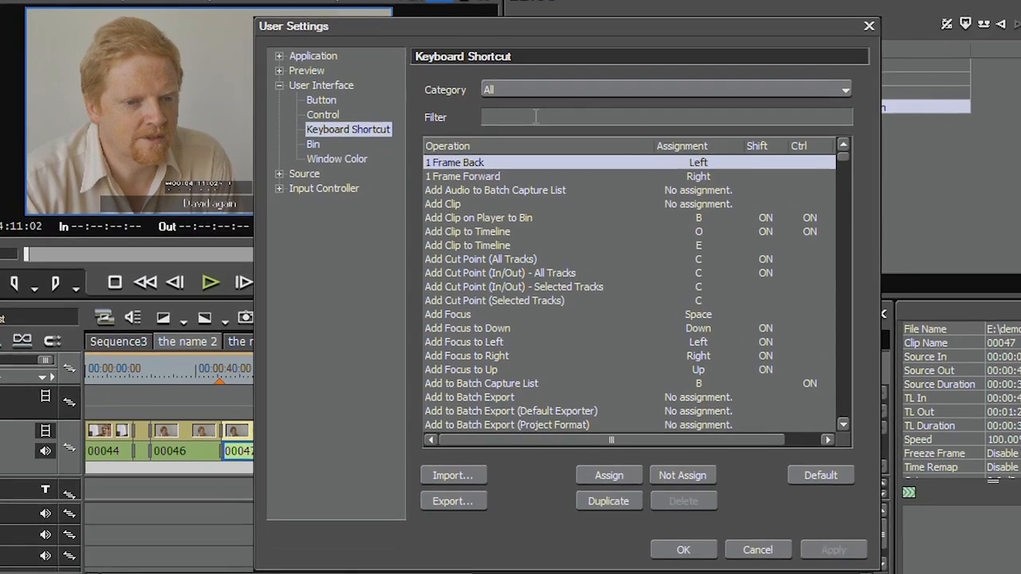
{"action": "type", "text": "s"}
{"action": "key", "text": "BackSpace"}
{"action": "type", "text": "marker"}
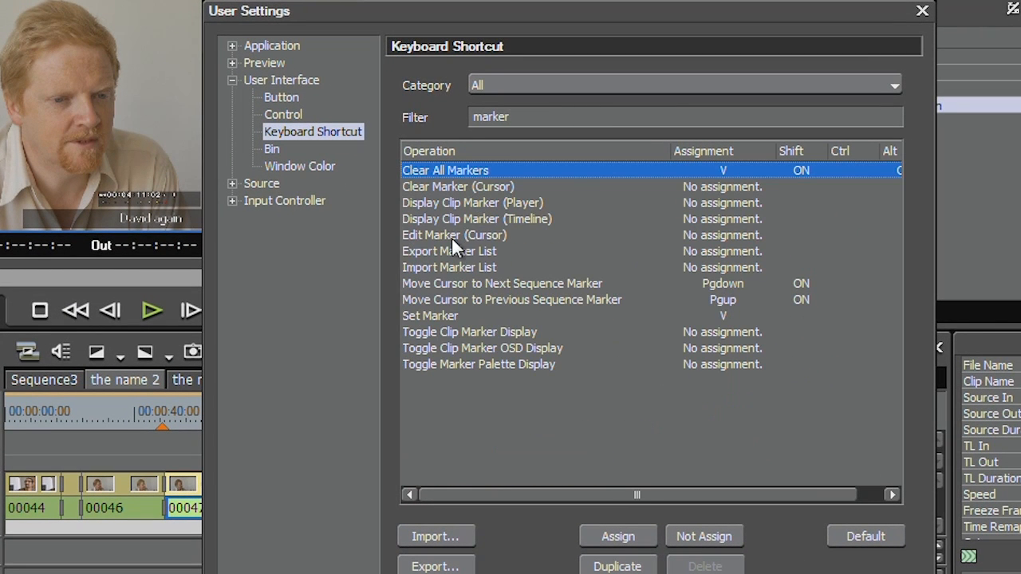
Assign Shift + V to Edit Marker (Cursor), accept replacing its V Mute assignment, and close the settings.
{"action": "left_click", "coordinate": [450, 234]}
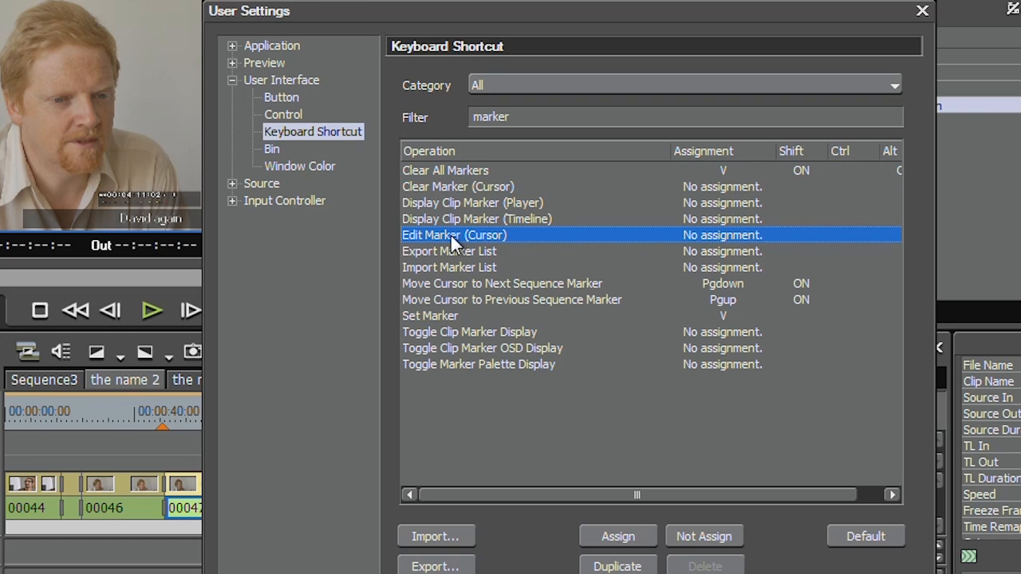
{"action": "double_click", "coordinate": [748, 236]}
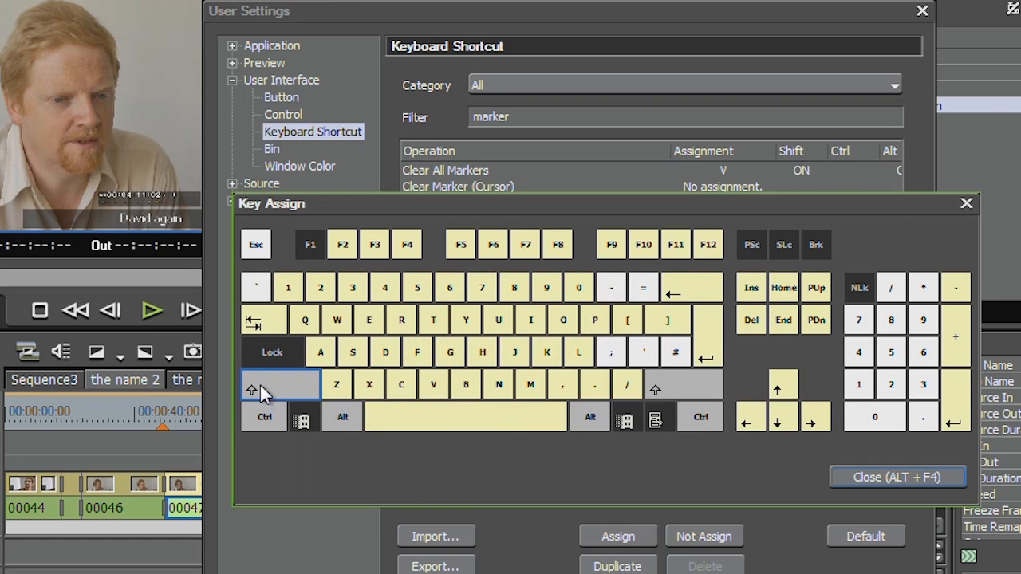
{"action": "left_click", "coordinate": [260, 386]}
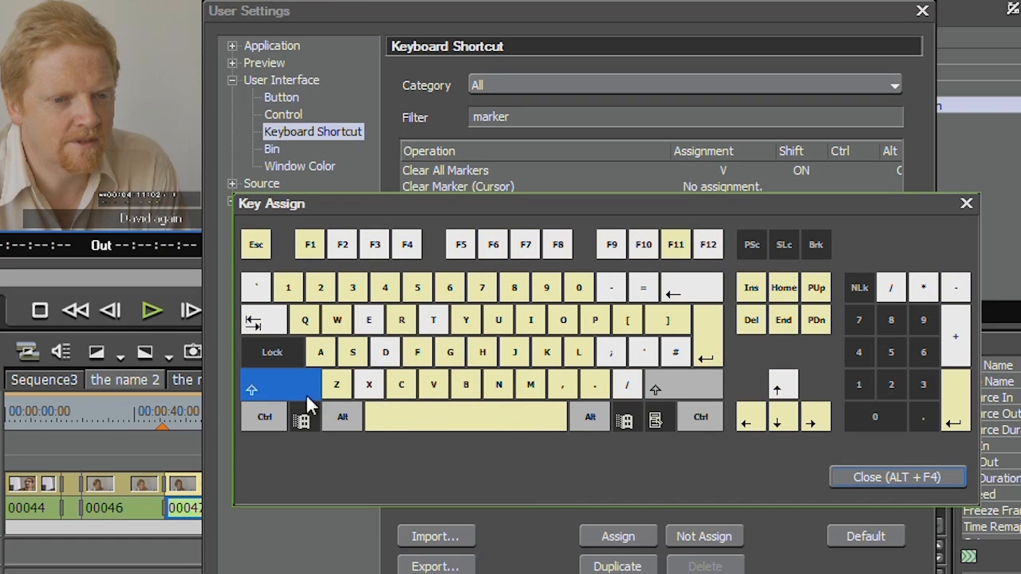
{"action": "left_click", "coordinate": [435, 388]}
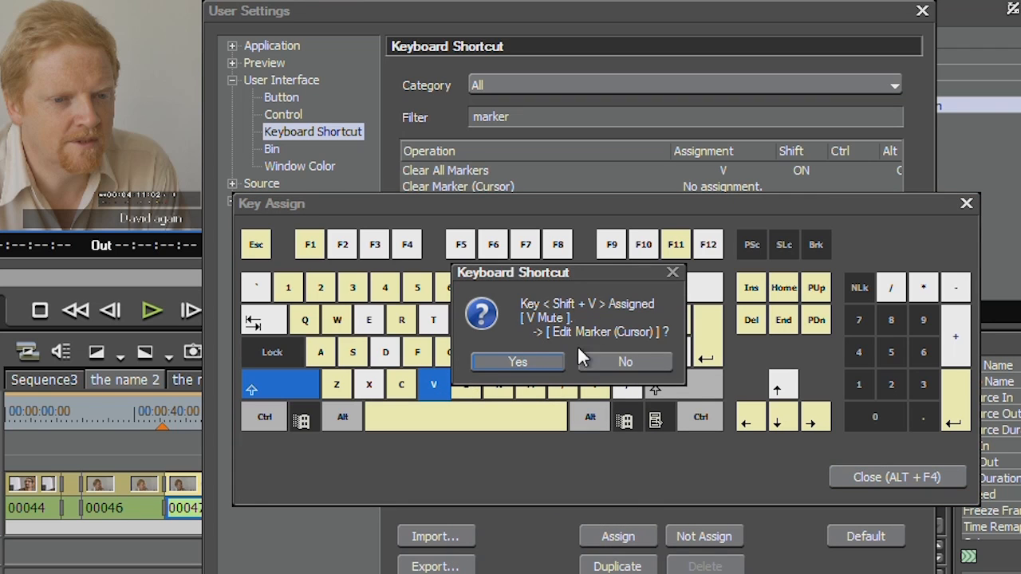
{"action": "left_click", "coordinate": [518, 362]}
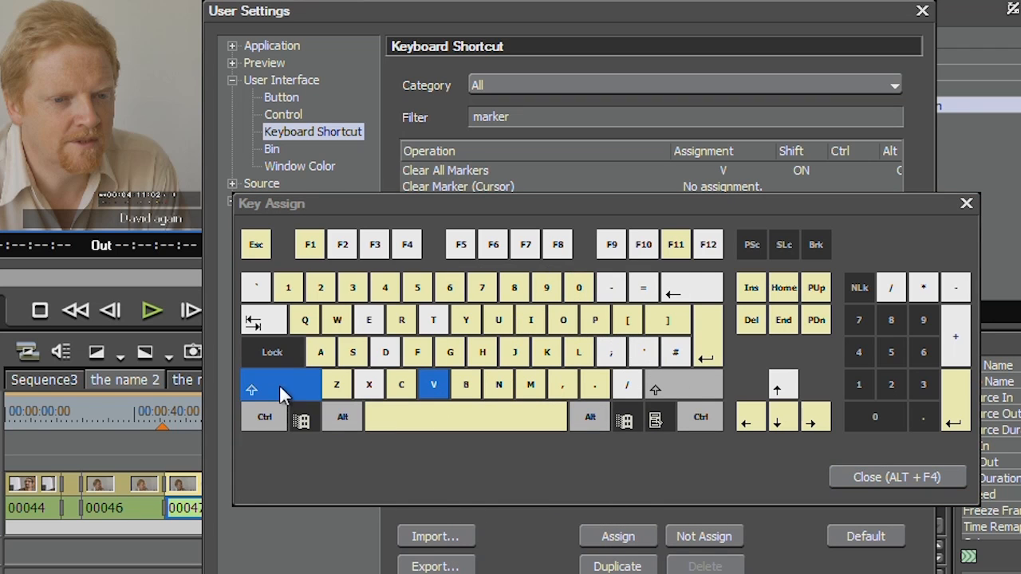
{"action": "key", "text": "alt+F4"}
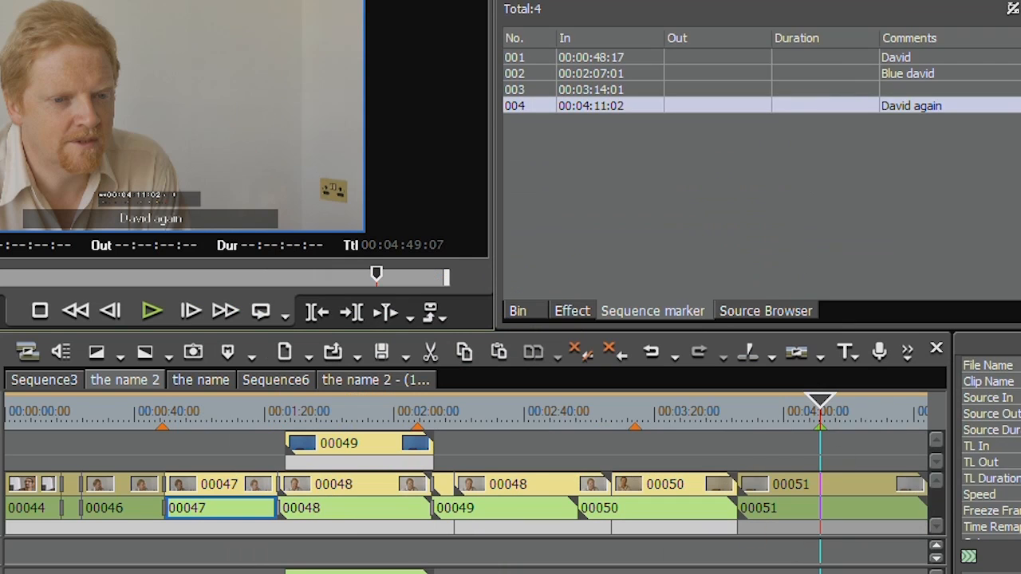
Add a sequence marker at 00:04:38:07 through the new Shift + V shortcut, with the comment "cacsdfsdf".
{"action": "left_click", "coordinate": [514, 417]}
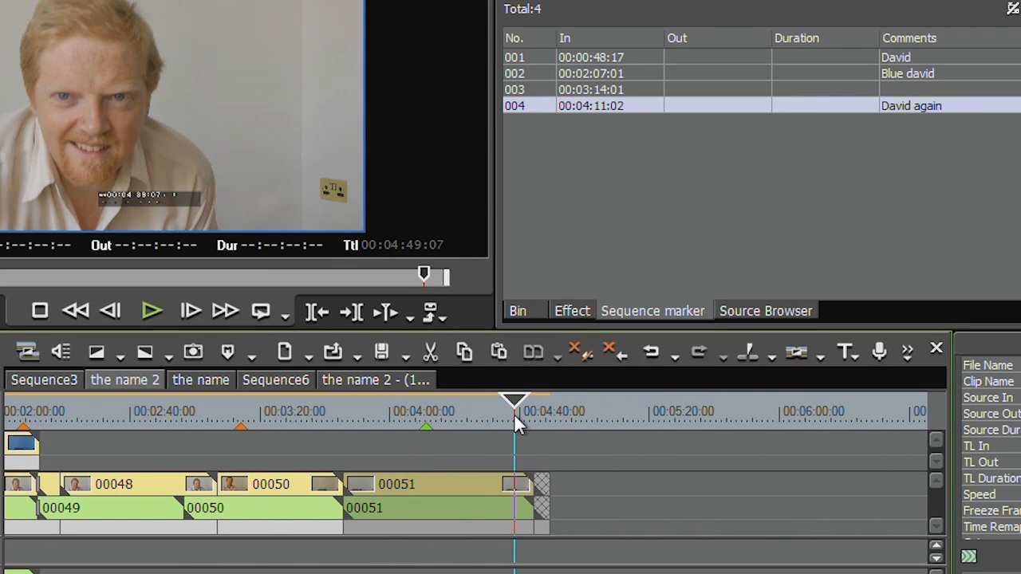
{"action": "key", "text": "shift+v"}
{"action": "type", "text": "cacsdfsdf"}
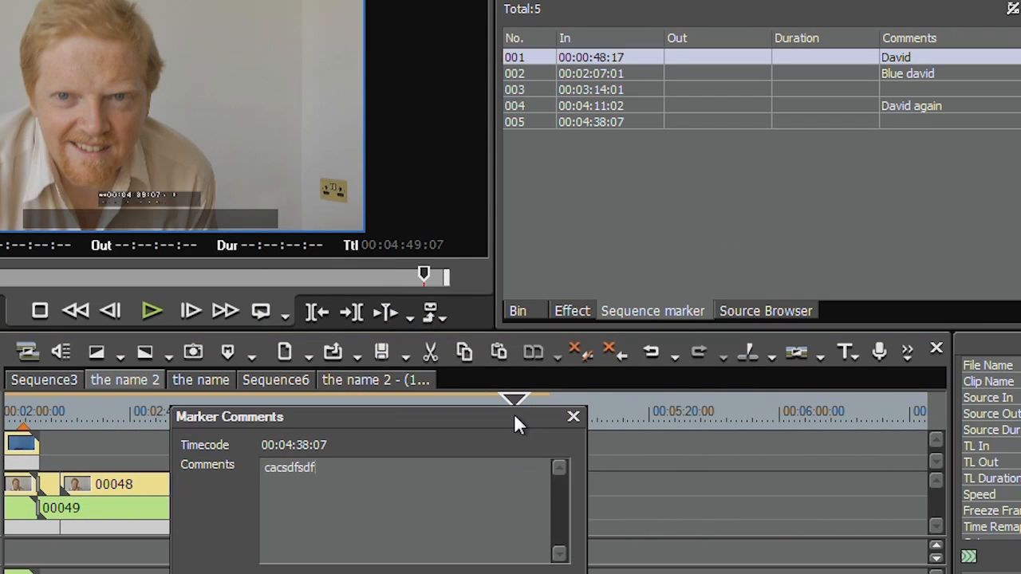
{"action": "key", "text": "Return"}
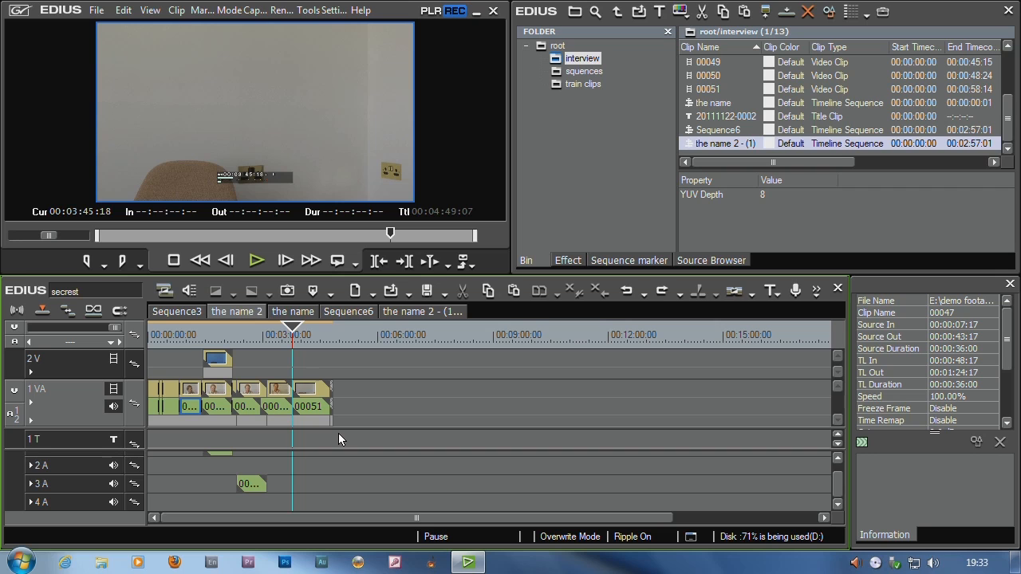
Append all the clips of the train clips folder to track 1 VA, directly after clip 00051.
{"action": "left_click_drag", "start_coordinate": [293, 333], "coordinate": [248, 352]}
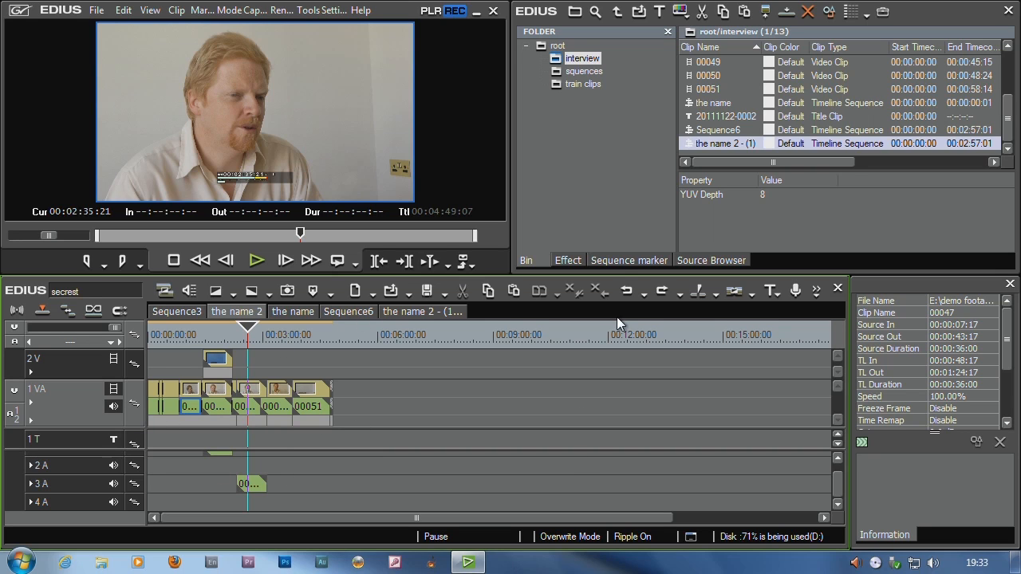
{"action": "left_click", "coordinate": [552, 86]}
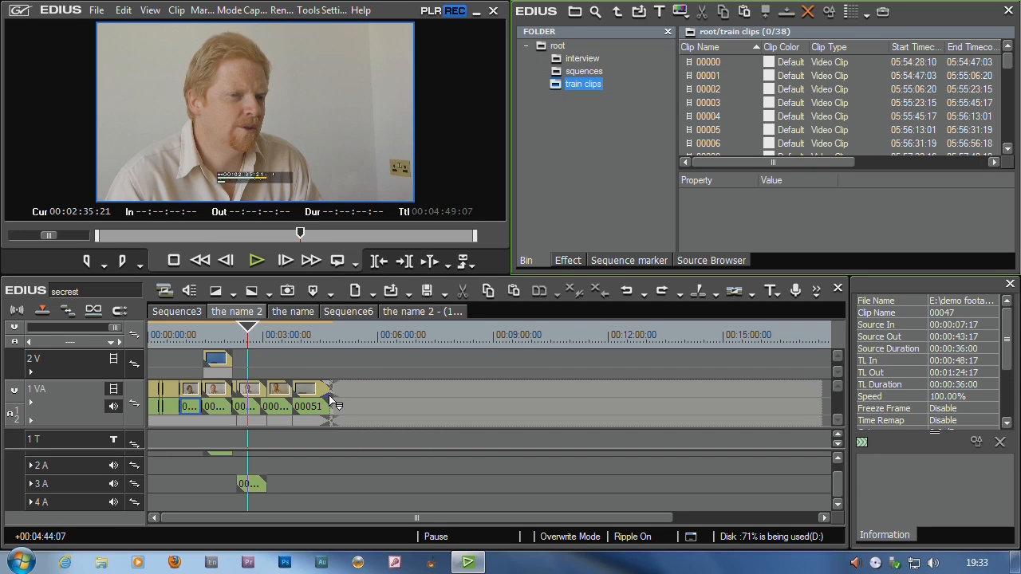
{"action": "left_click_drag", "start_coordinate": [329, 396], "coordinate": [331, 397]}
Place sequence markers at 00:05:00:00, 00:10:00:00 and 00:15:00:00 by entering each timecode as the current position.
{"action": "left_click_drag", "start_coordinate": [248, 329], "coordinate": [300, 356]}
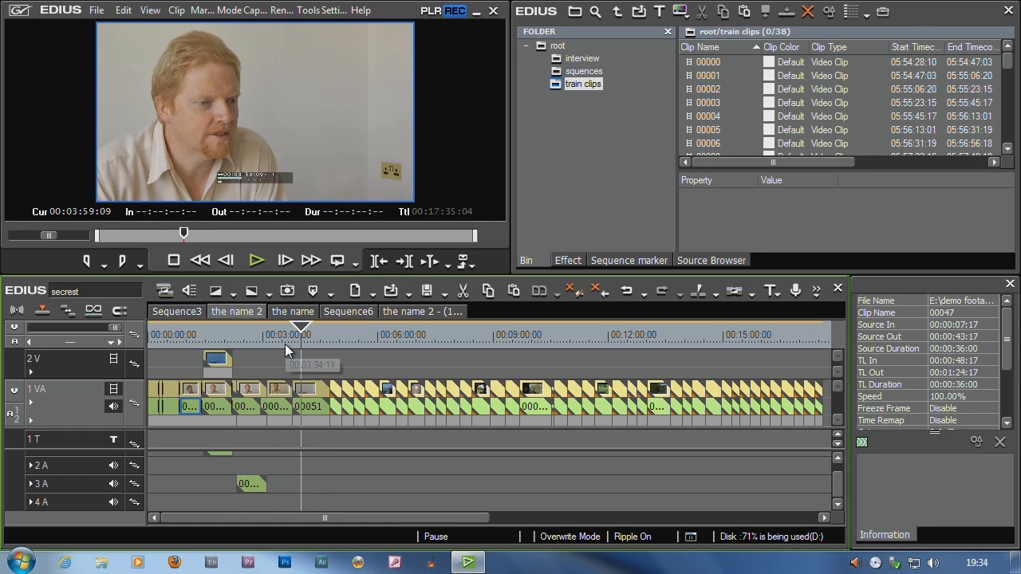
{"action": "type", "text": "50000"}
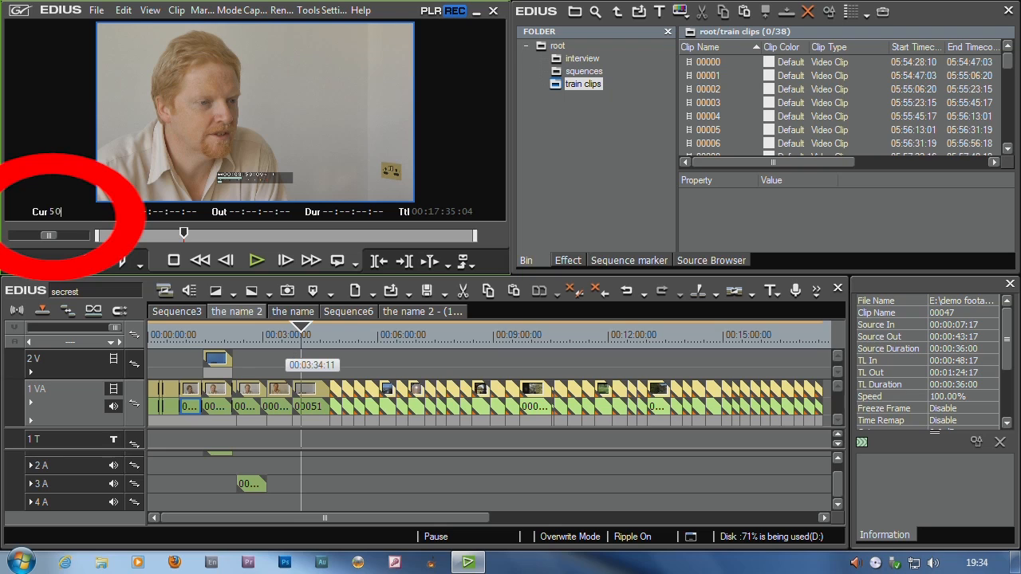
{"action": "key", "text": "Return"}
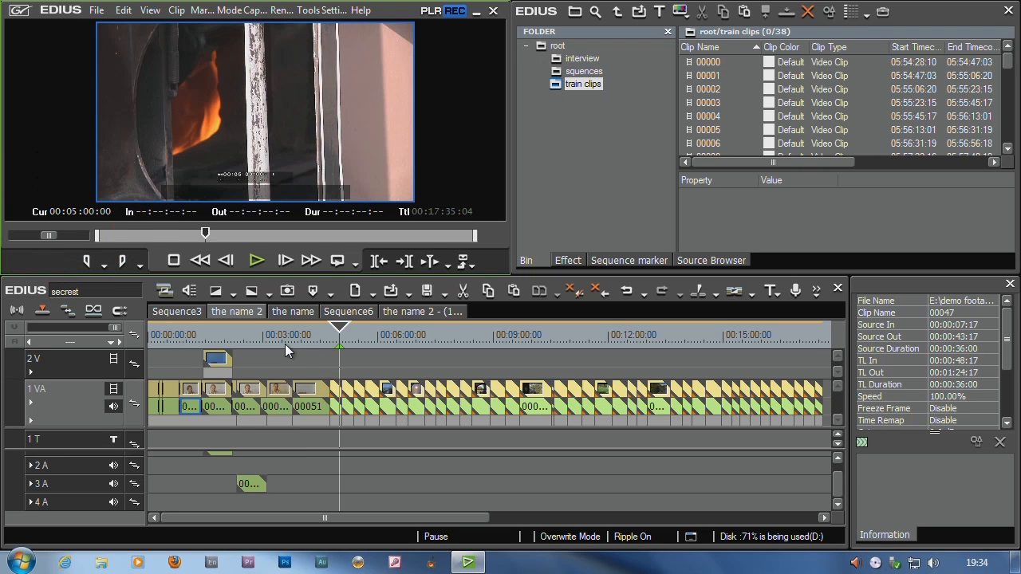
{"action": "type", "text": "10000"}
{"action": "key", "text": "Return"}
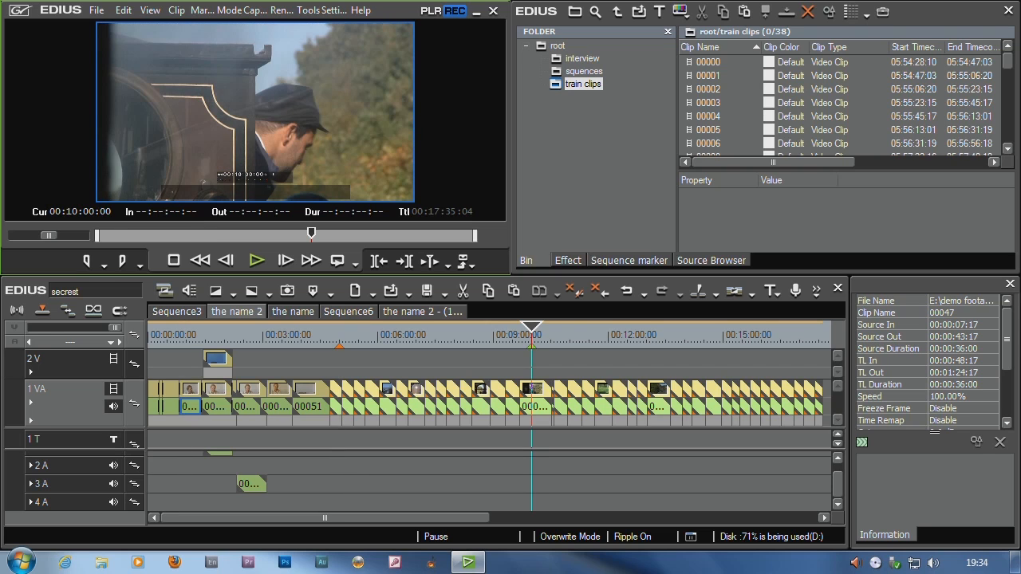
{"action": "type", "text": "150000"}
{"action": "key", "text": "Return"}
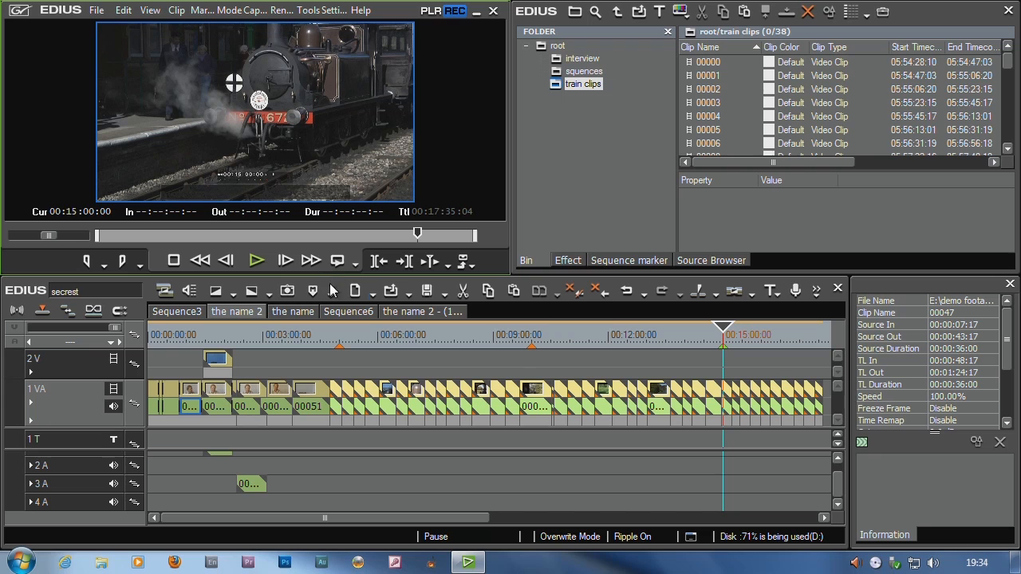
Export the sequence marker list to the Desktop as a CSV file named "5 mi", with Time code output.
{"action": "left_click", "coordinate": [634, 262]}
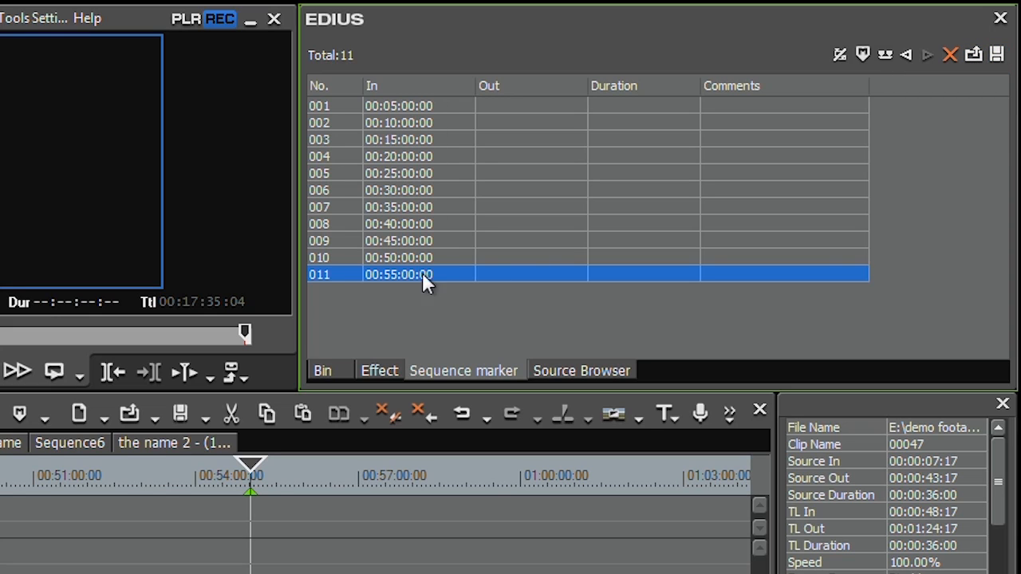
{"action": "left_click", "coordinate": [999, 56]}
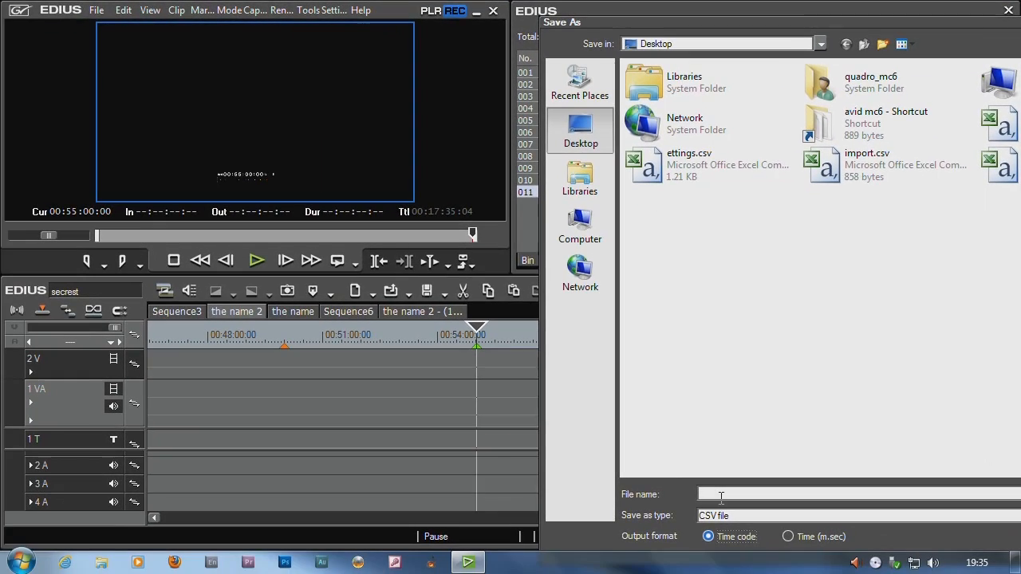
{"action": "type", "text": "5 mi"}
{"action": "key", "text": "Return"}
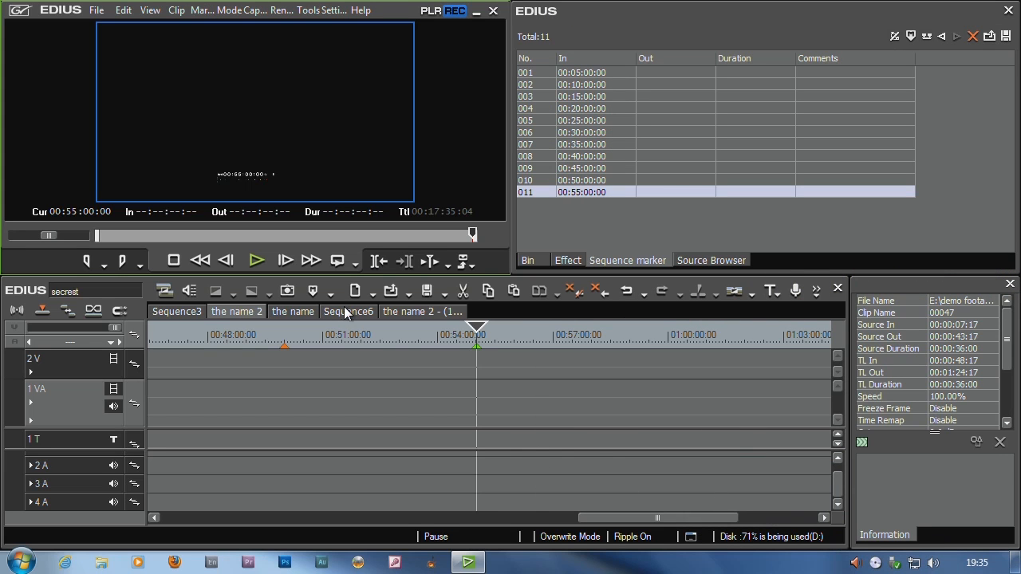
Import the Desktop marker list "5 mins.csv" into the empty sequence "the name".
{"action": "left_click", "coordinate": [302, 312]}
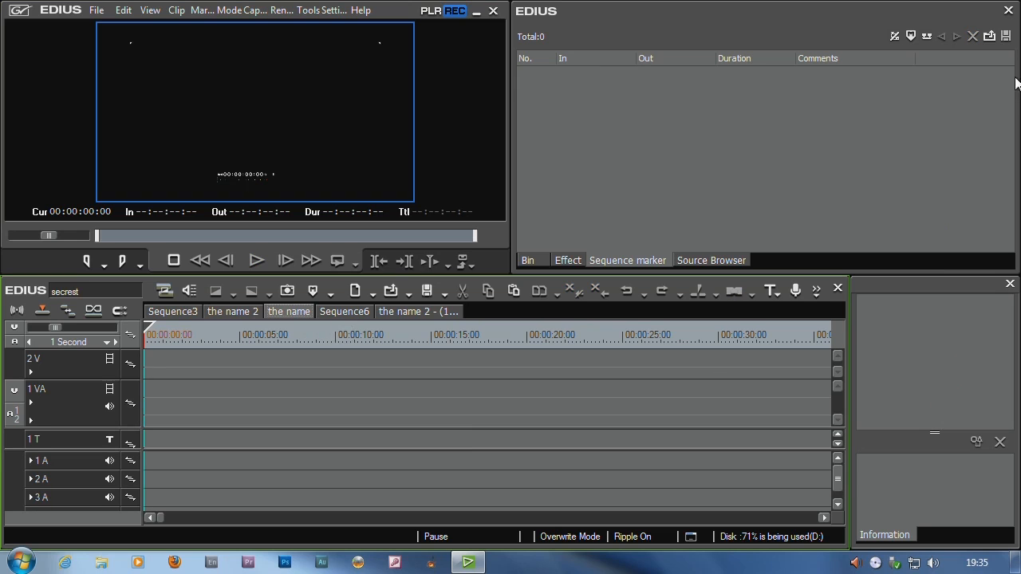
{"action": "left_click", "coordinate": [989, 36]}
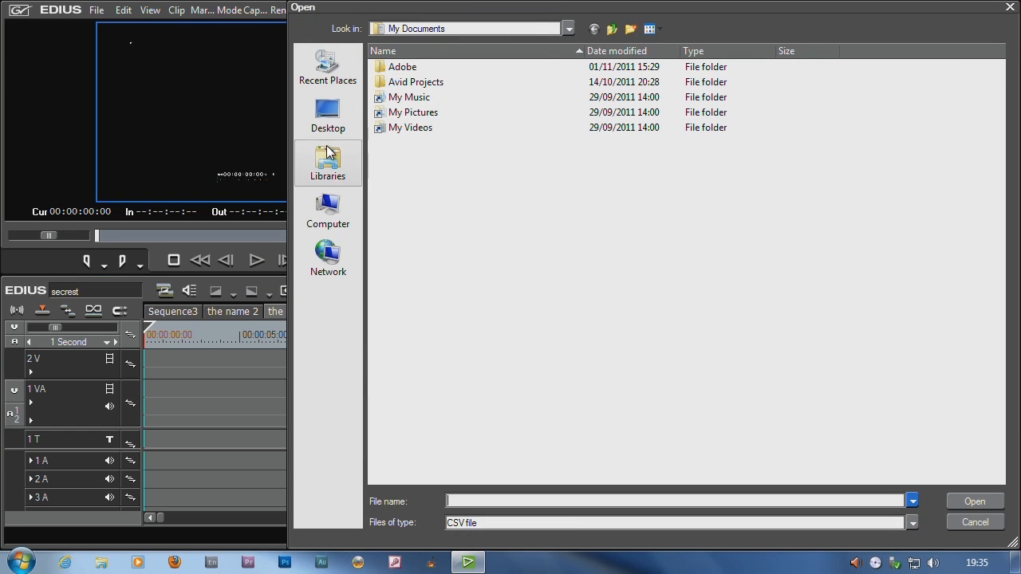
{"action": "left_click", "coordinate": [328, 113]}
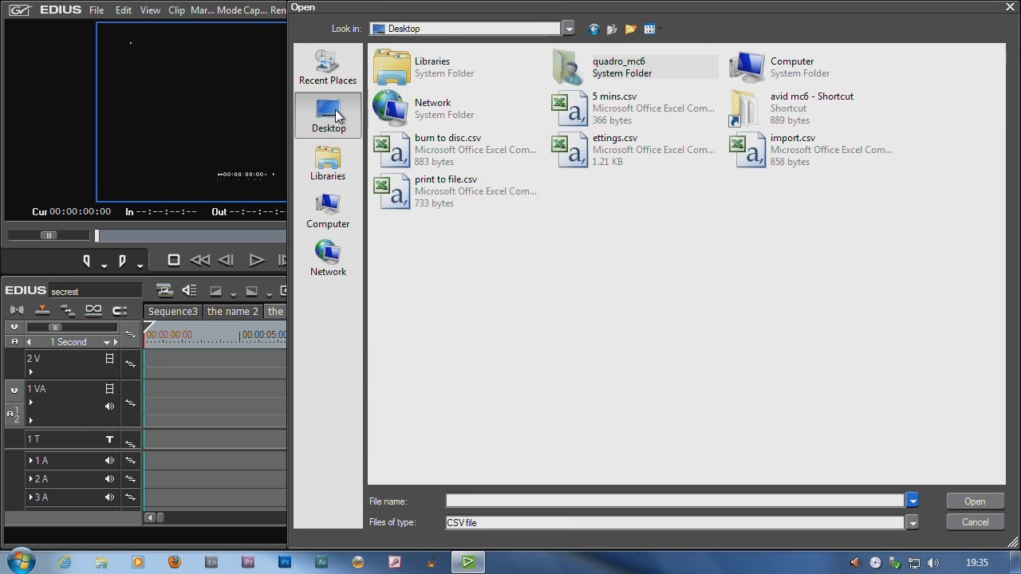
{"action": "double_click", "coordinate": [604, 117]}
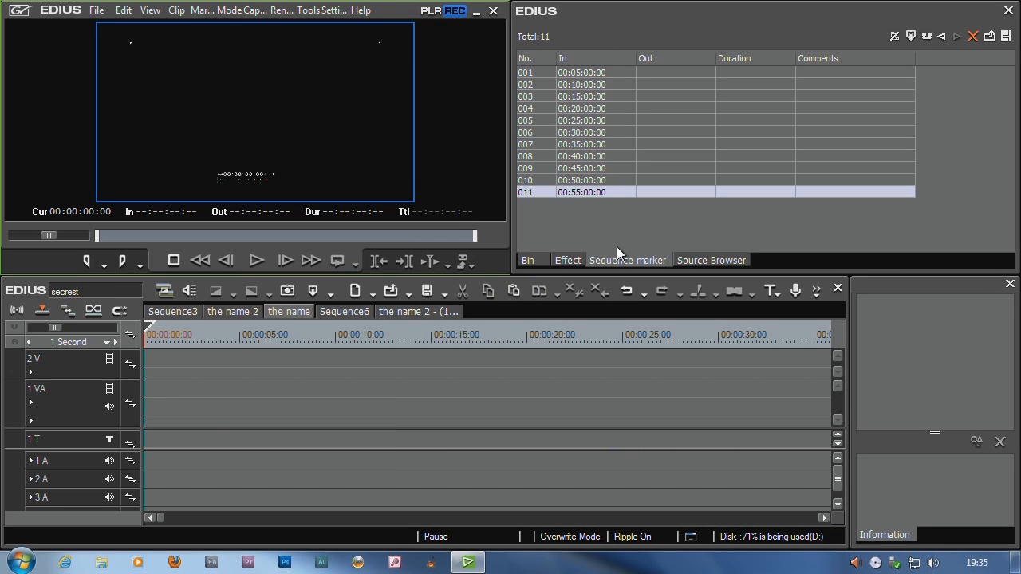
{"action": "left_click_drag", "start_coordinate": [63, 332], "coordinate": [94, 328]}
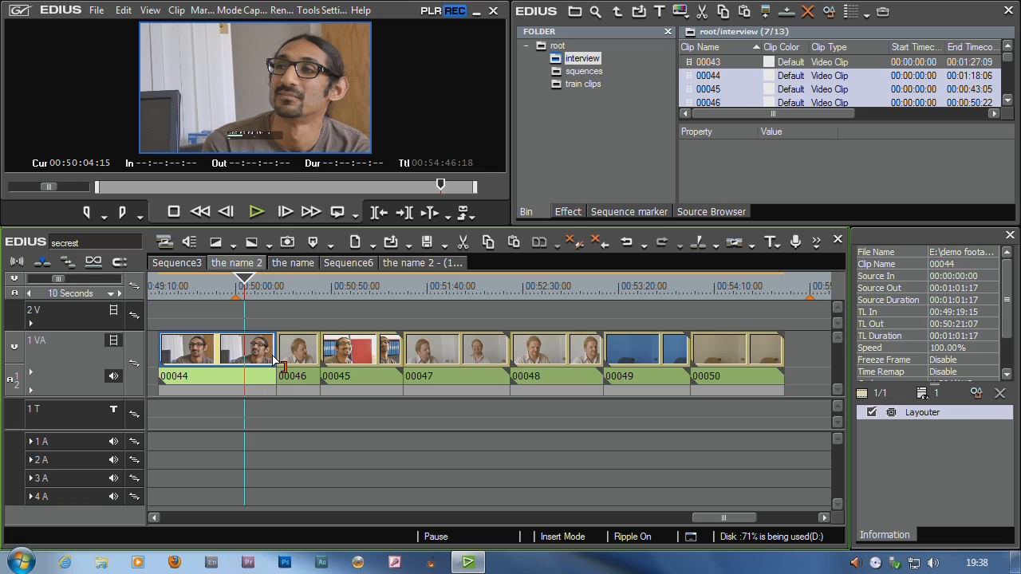
Trim the end of clip 00044 and roll its edit point with clip 00046 to 00:50:15:11.
{"action": "left_click_drag", "start_coordinate": [279, 364], "coordinate": [256, 363]}
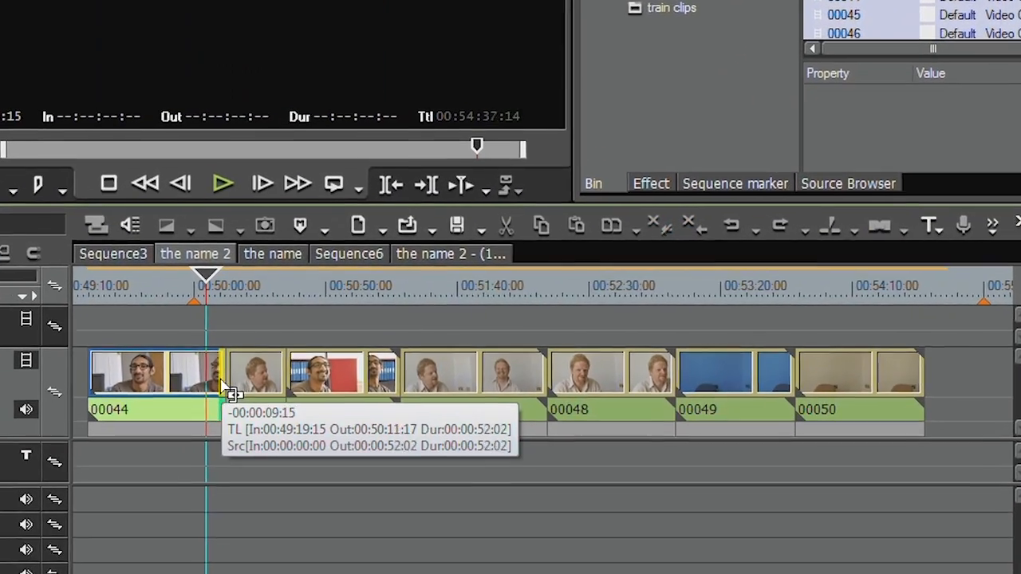
{"action": "mouse_move", "coordinate": [204, 395]}
{"action": "left_mouse_down"}
{"action": "mouse_move", "coordinate": [233, 386]}
{"action": "mouse_move", "coordinate": [214, 389]}
{"action": "left_mouse_up"}
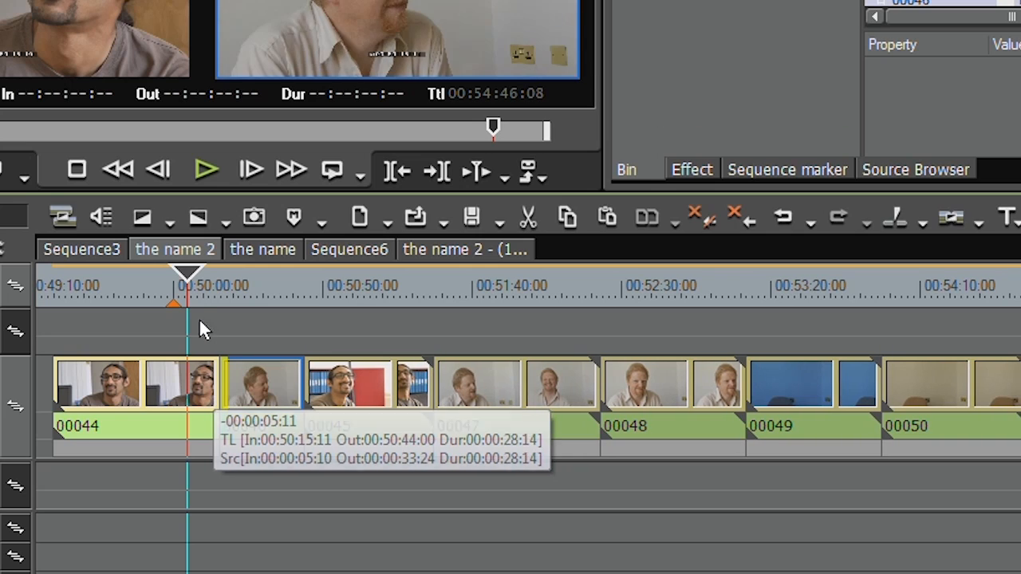
{"action": "left_click", "coordinate": [222, 294]}
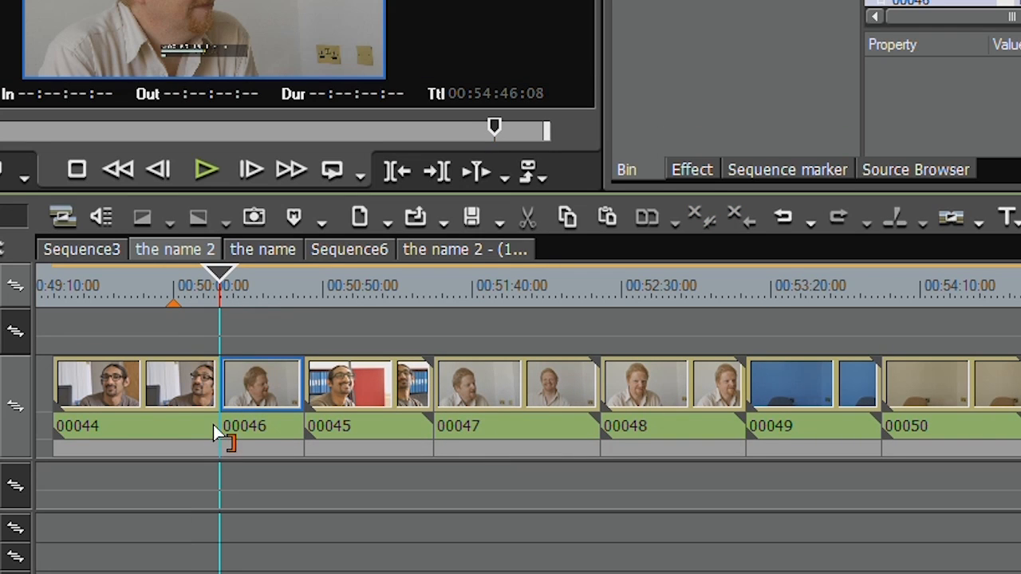
Roll only the audio edit point between clips 00044 and 00046 earlier to 00:50:10:01 to make a split edit.
{"action": "left_click", "coordinate": [172, 295]}
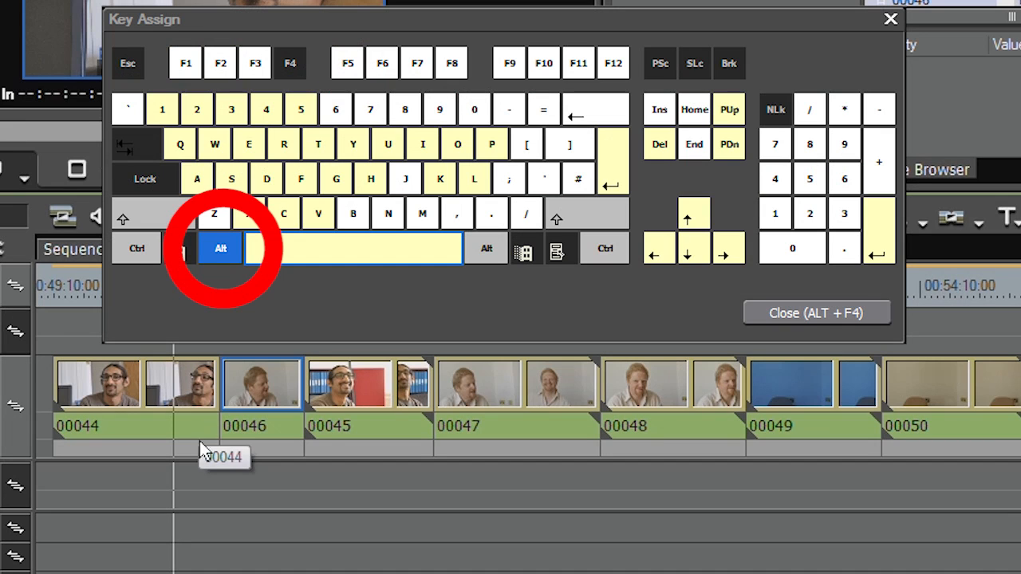
{"action": "left_click", "coordinate": [221, 429], "text": "alt"}
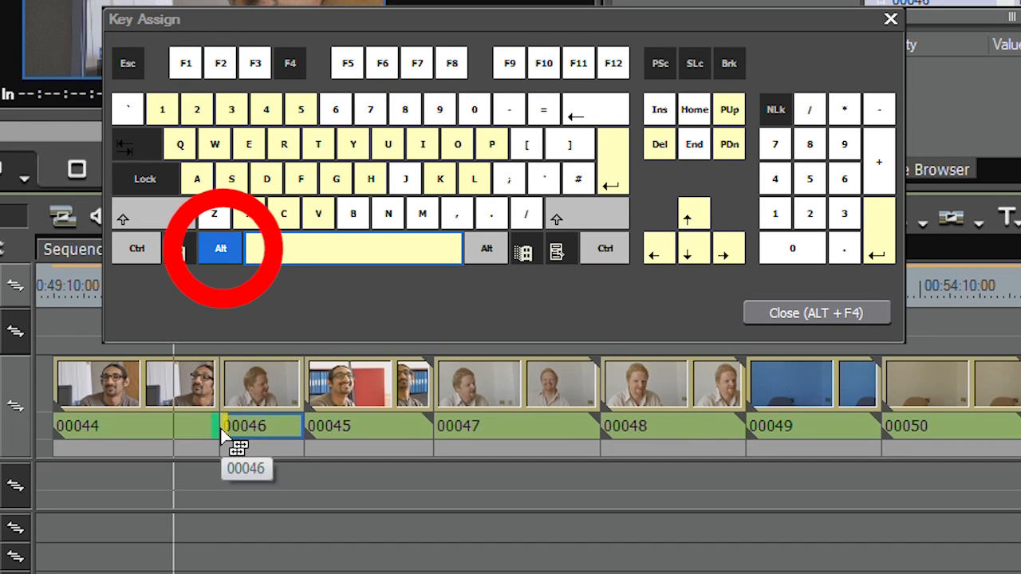
{"action": "left_click_drag", "start_coordinate": [221, 432], "coordinate": [186, 435]}
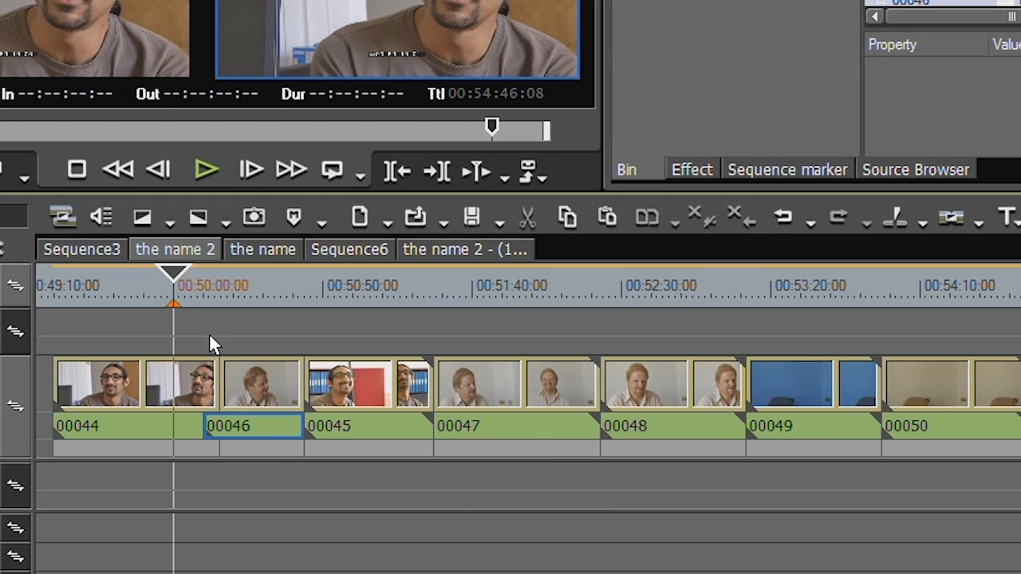
Roll only the video edit point between clips 00044 and 00046 slightly earlier and set the current position to 00:49:48:09.
{"action": "left_click", "coordinate": [220, 389]}
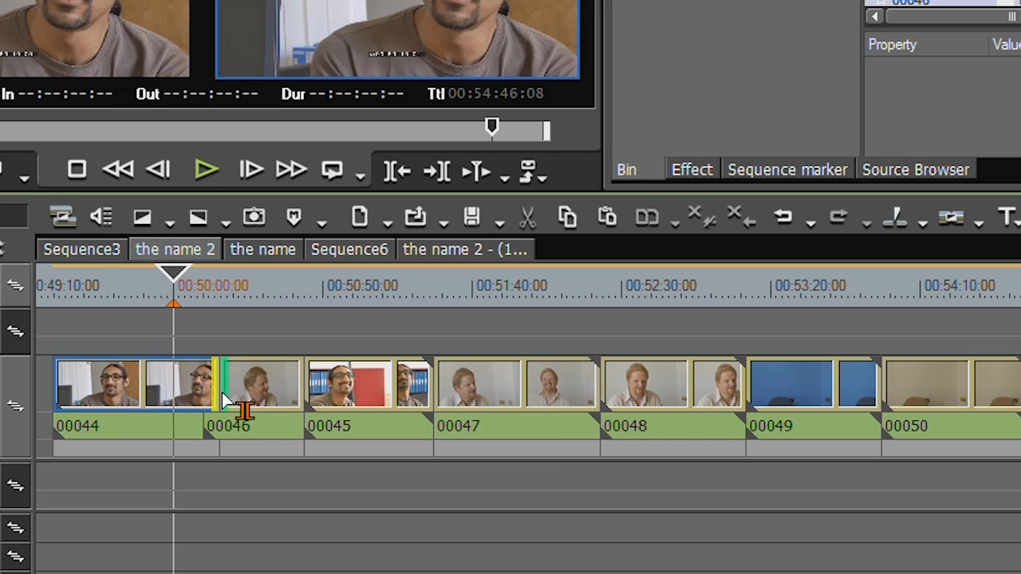
{"action": "mouse_move", "coordinate": [226, 393]}
{"action": "left_mouse_down"}
{"action": "mouse_move", "coordinate": [205, 399]}
{"action": "mouse_move", "coordinate": [268, 401]}
{"action": "mouse_move", "coordinate": [204, 389]}
{"action": "mouse_move", "coordinate": [217, 390]}
{"action": "left_mouse_up"}
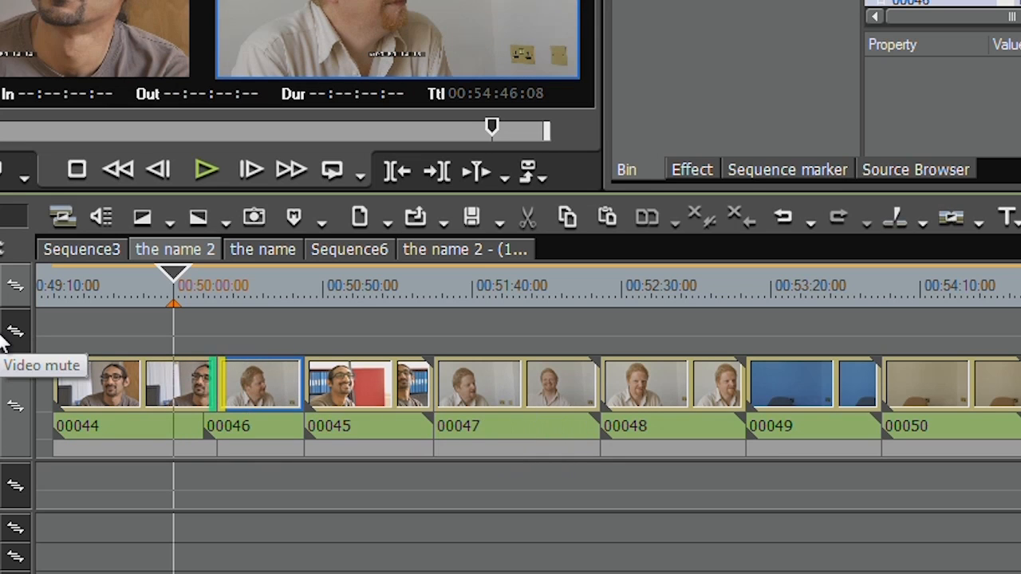
{"action": "left_click", "coordinate": [212, 281]}
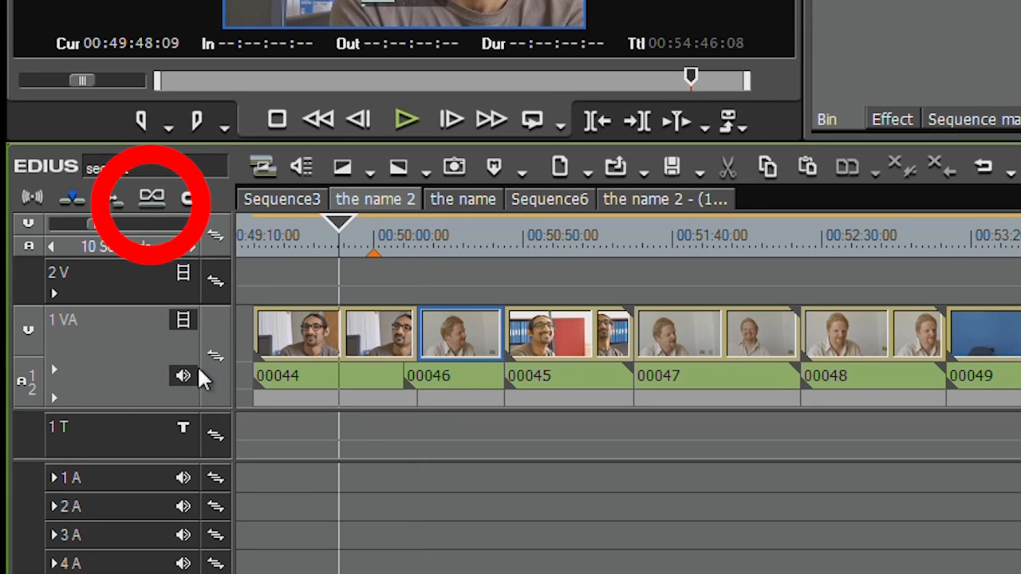
Turn off group/link mode and roll the video edits of clip 00046 later, to about 00:50:23 at its start and 00:50:51 at its end.
{"action": "left_click", "coordinate": [149, 206]}
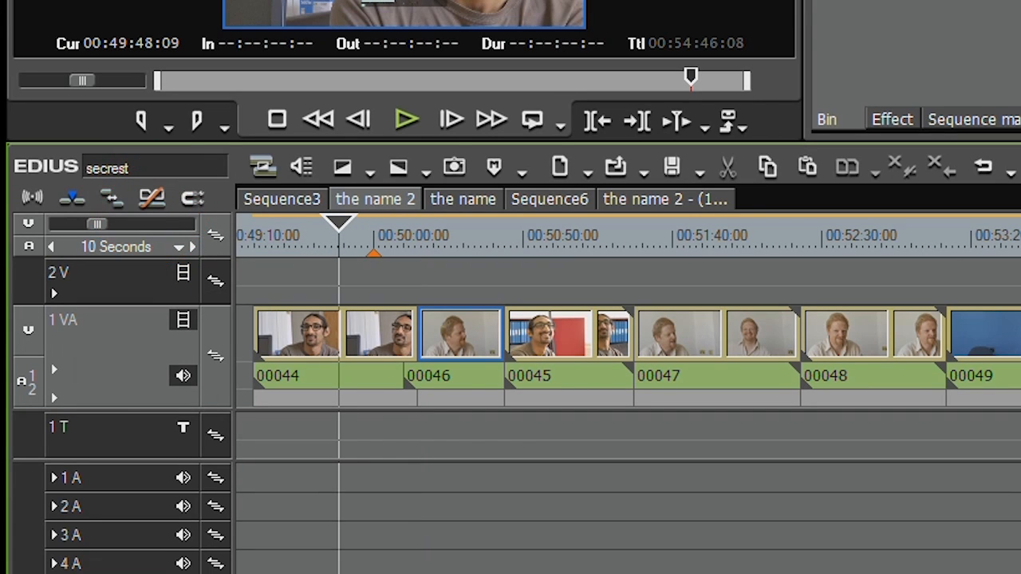
{"action": "left_click", "coordinate": [391, 355]}
{"action": "mouse_move", "coordinate": [411, 341]}
{"action": "left_mouse_down"}
{"action": "mouse_move", "coordinate": [392, 353]}
{"action": "mouse_move", "coordinate": [445, 353]}
{"action": "mouse_move", "coordinate": [444, 378]}
{"action": "mouse_move", "coordinate": [380, 376]}
{"action": "mouse_move", "coordinate": [431, 380]}
{"action": "mouse_move", "coordinate": [396, 377]}
{"action": "left_mouse_up"}
{"action": "left_click", "coordinate": [407, 375]}
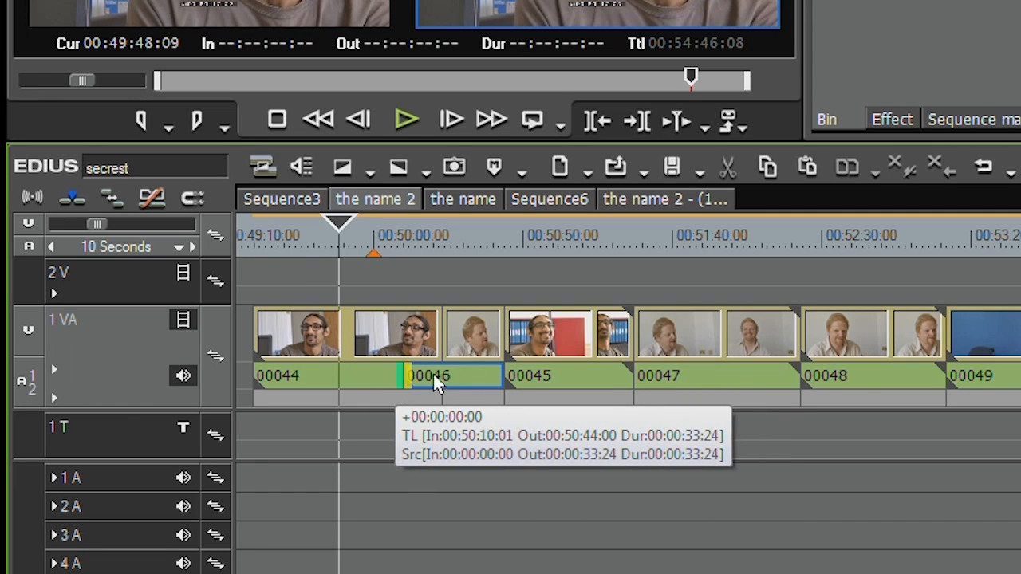
{"action": "left_click_drag", "start_coordinate": [507, 330], "coordinate": [529, 331]}
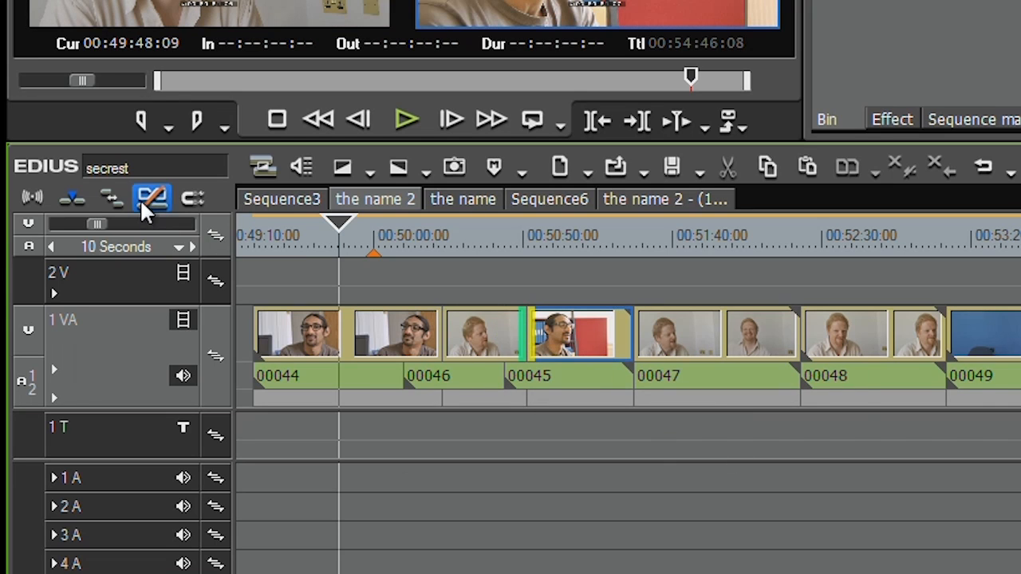
Turn group/link mode back on and unlink the video and audio of clip 00044 on track 1 VA.
{"action": "left_click", "coordinate": [145, 201]}
{"action": "left_click", "coordinate": [449, 317]}
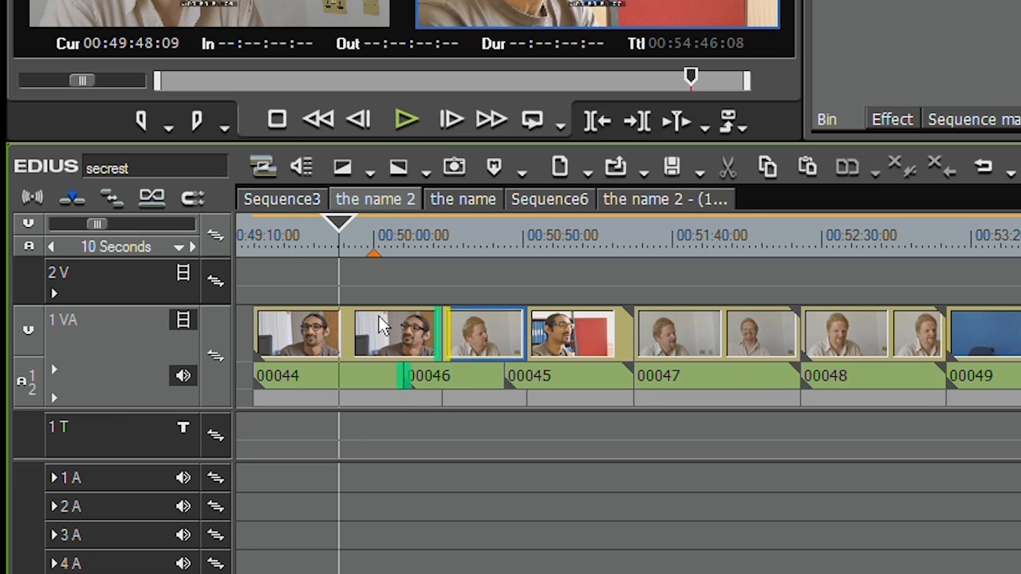
{"action": "left_click", "coordinate": [391, 339]}
{"action": "right_click", "coordinate": [391, 340]}
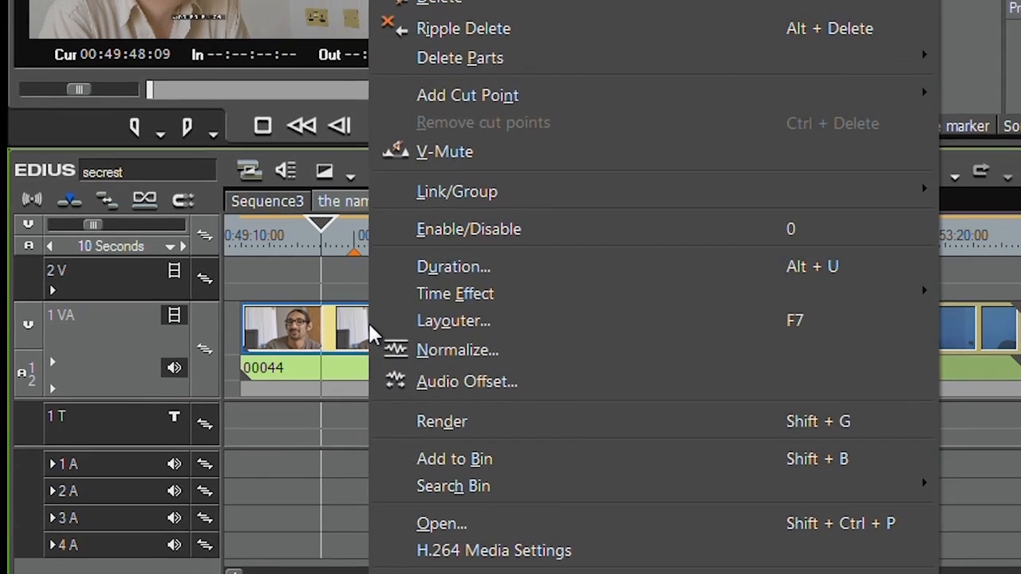
{"action": "mouse_move", "coordinate": [430, 188]}
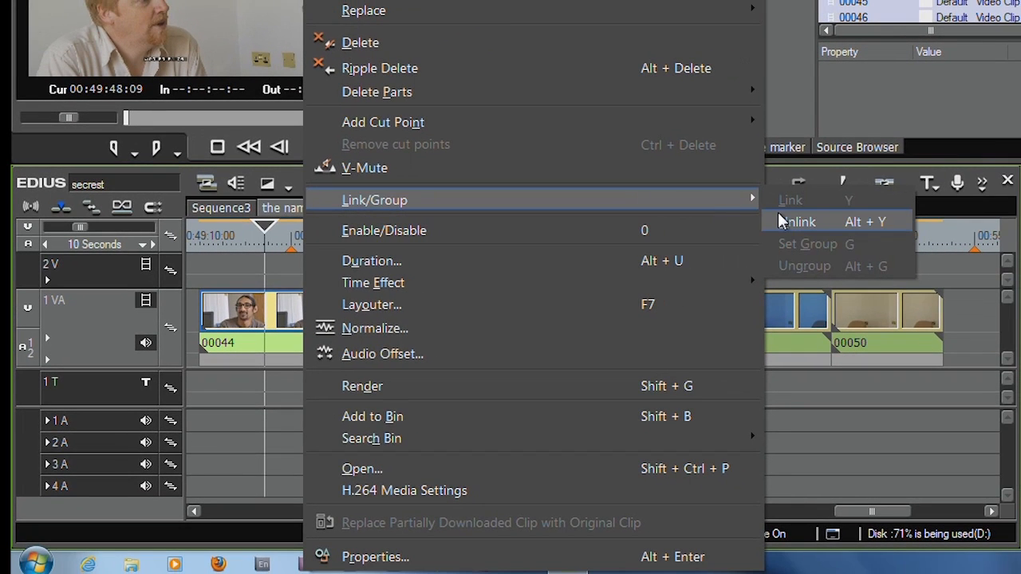
{"action": "left_click", "coordinate": [790, 222]}
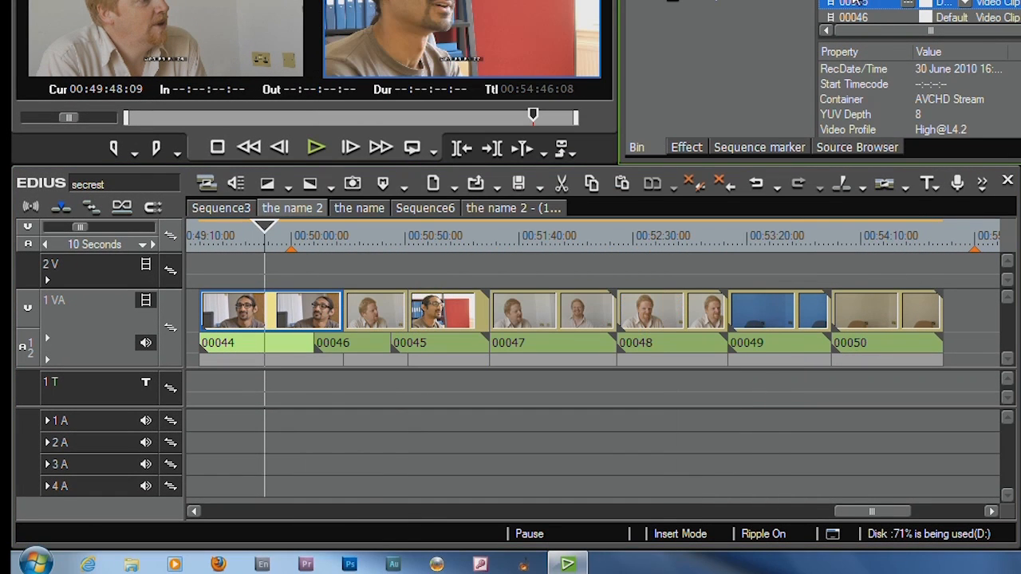
Place another clip 00044 from the bin near the end of clip 00050, with video on track 2 V and audio on 1 A.
{"action": "left_click_drag", "start_coordinate": [897, 201], "coordinate": [943, 433]}
{"action": "right_click", "coordinate": [943, 434]}
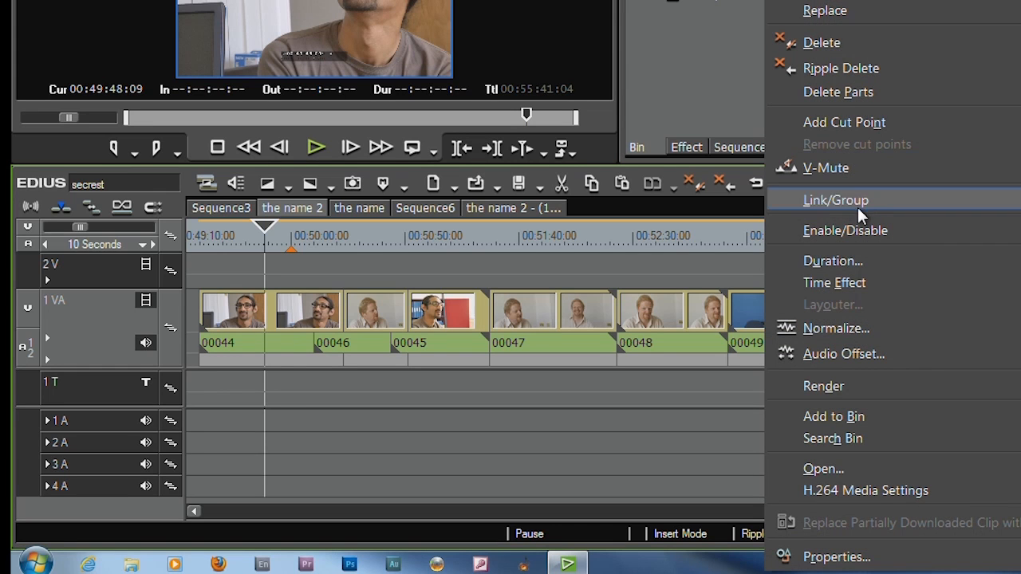
{"action": "mouse_move", "coordinate": [858, 207]}
{"action": "left_click", "coordinate": [509, 223]}
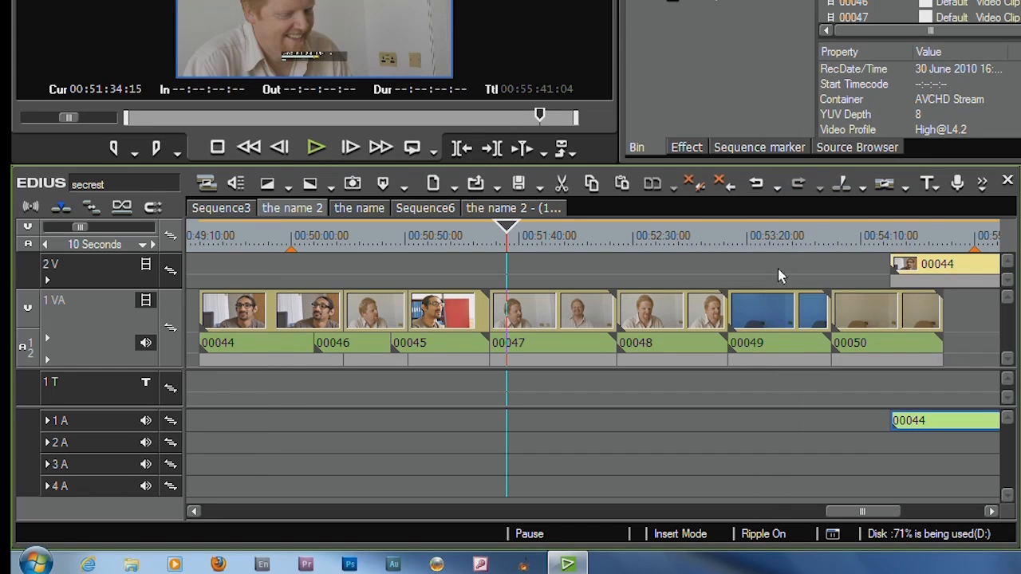
{"action": "mouse_move", "coordinate": [928, 242]}
{"action": "left_mouse_down"}
{"action": "mouse_move", "coordinate": [888, 243]}
{"action": "mouse_move", "coordinate": [944, 242]}
{"action": "left_mouse_up"}
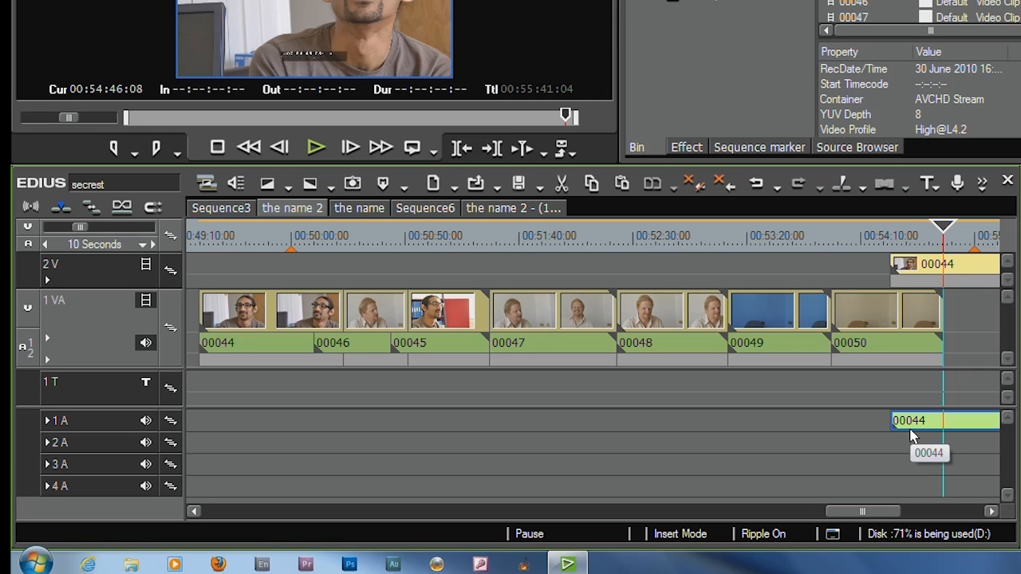
{"action": "left_click", "coordinate": [314, 239]}
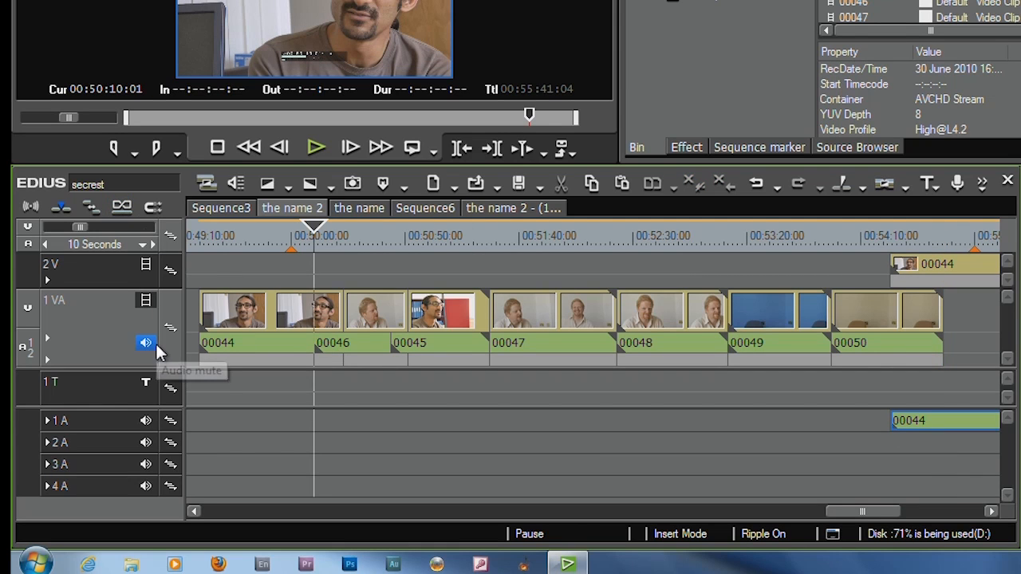
Create a still title reading "A title" in the T1 track at 00:50:44:00.
{"action": "left_click_drag", "start_coordinate": [854, 513], "coordinate": [916, 512]}
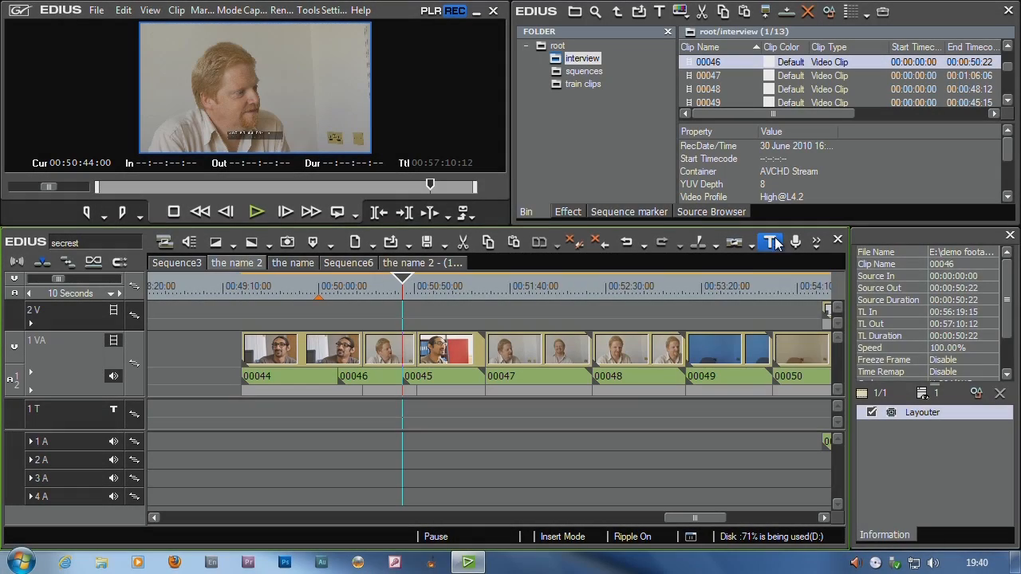
{"action": "left_click", "coordinate": [773, 242]}
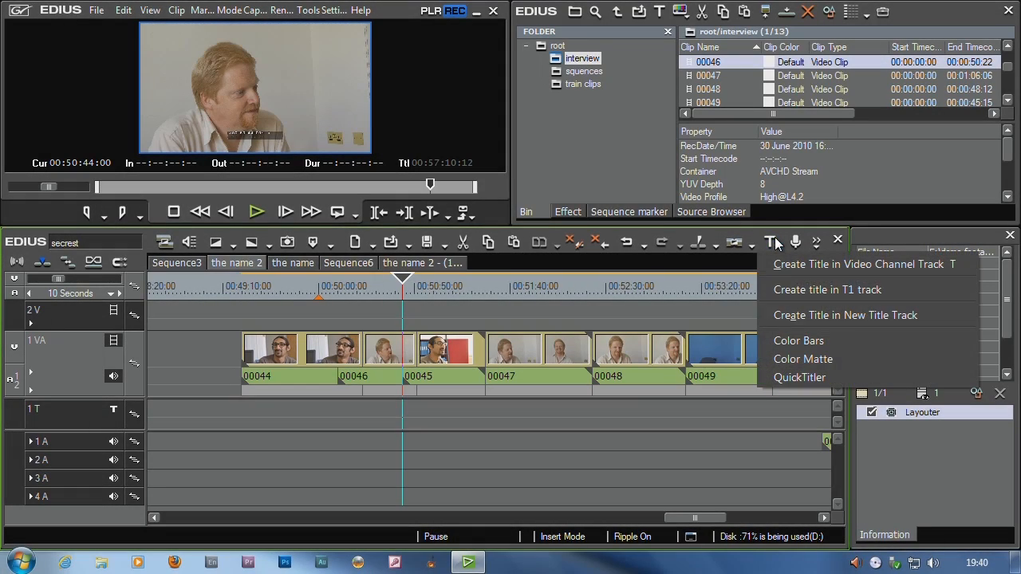
{"action": "left_click", "coordinate": [796, 293]}
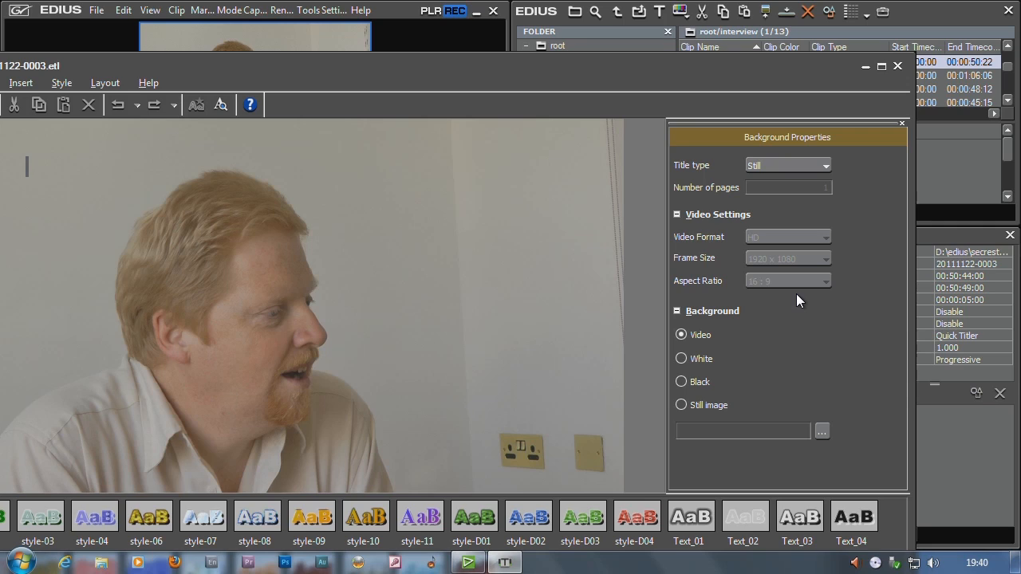
{"action": "type", "text": "A title"}
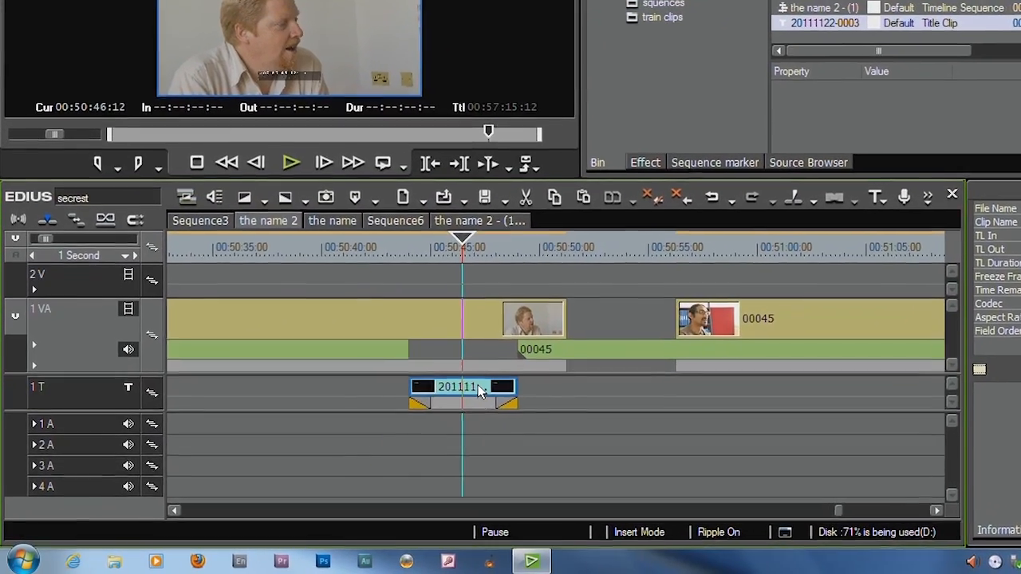
Move the title clip on track 1 T earlier to start at about 00:50:40:20, and copy it.
{"action": "left_click_drag", "start_coordinate": [479, 391], "coordinate": [408, 391]}
{"action": "left_click_drag", "start_coordinate": [360, 247], "coordinate": [389, 247]}
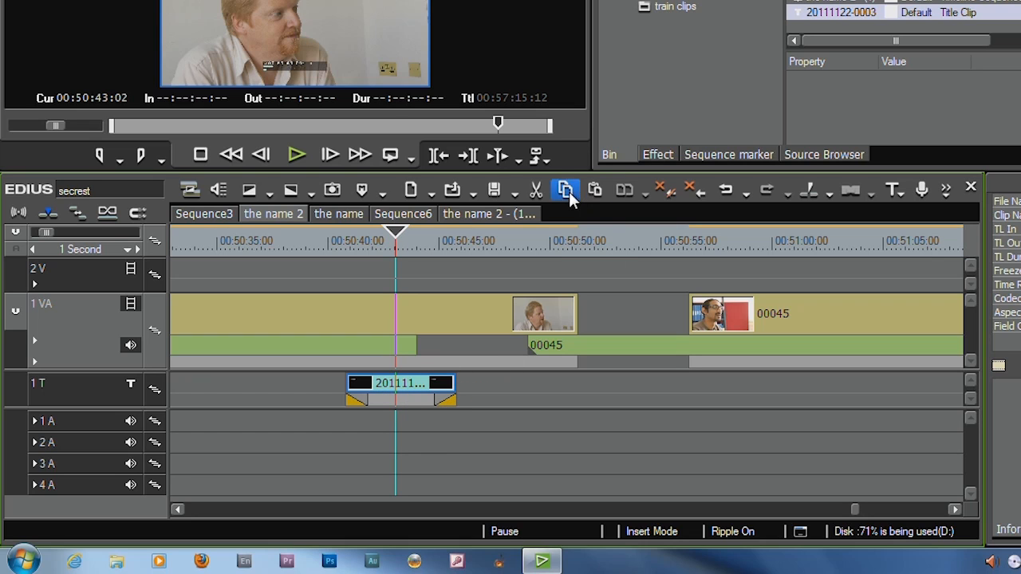
Try to paste the copied title clip at 00:50:52:16 with track 1 VA selected, and undo the paste.
{"action": "left_click", "coordinate": [608, 243]}
{"action": "left_click", "coordinate": [594, 191]}
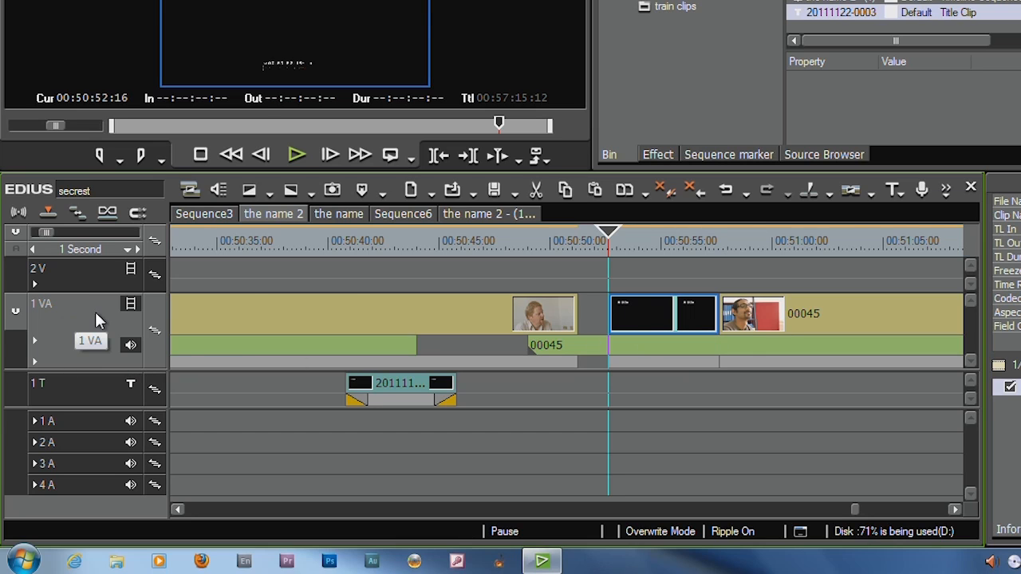
{"action": "left_click", "coordinate": [728, 191]}
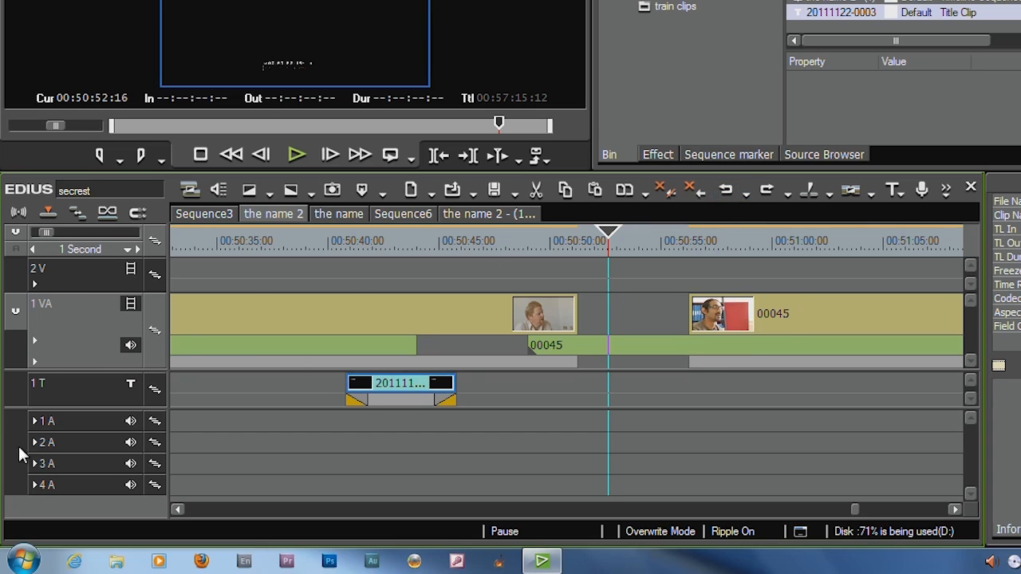
Select track 1 T, paste the title clip there at 00:50:52:16, and set the current position to about 00:50:43.
{"action": "left_click", "coordinate": [92, 397]}
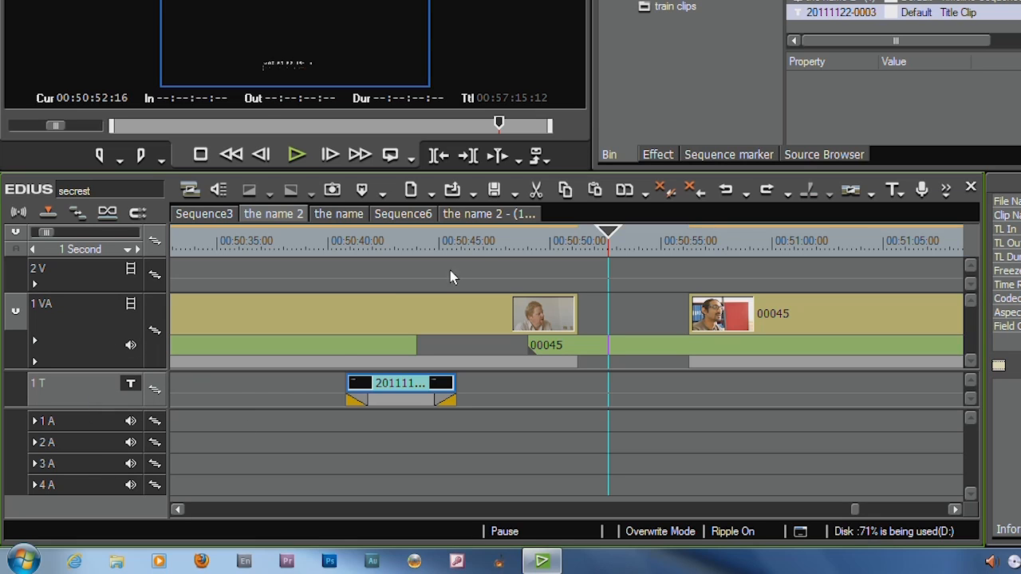
{"action": "left_click", "coordinate": [594, 191]}
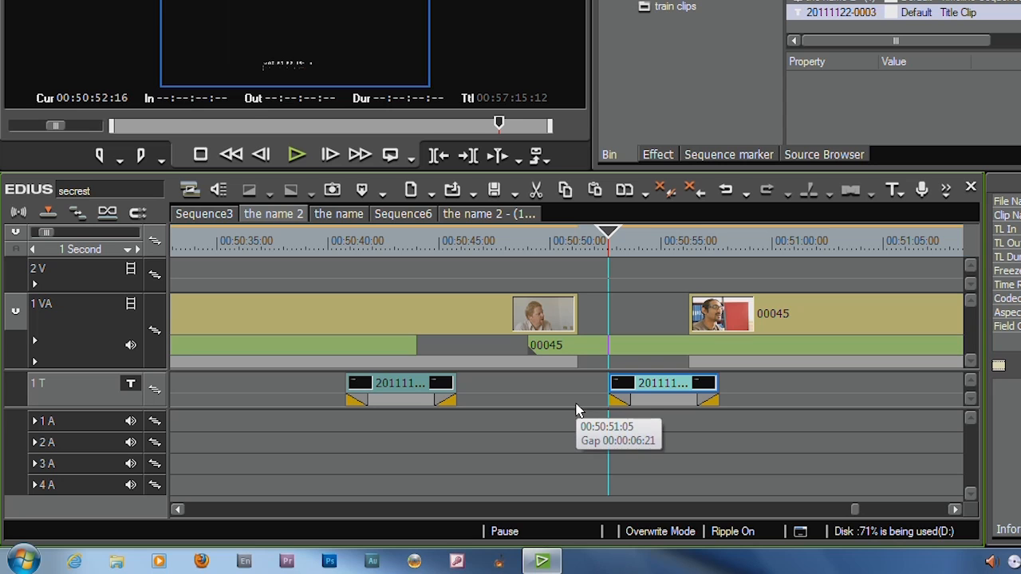
{"action": "left_click", "coordinate": [407, 240]}
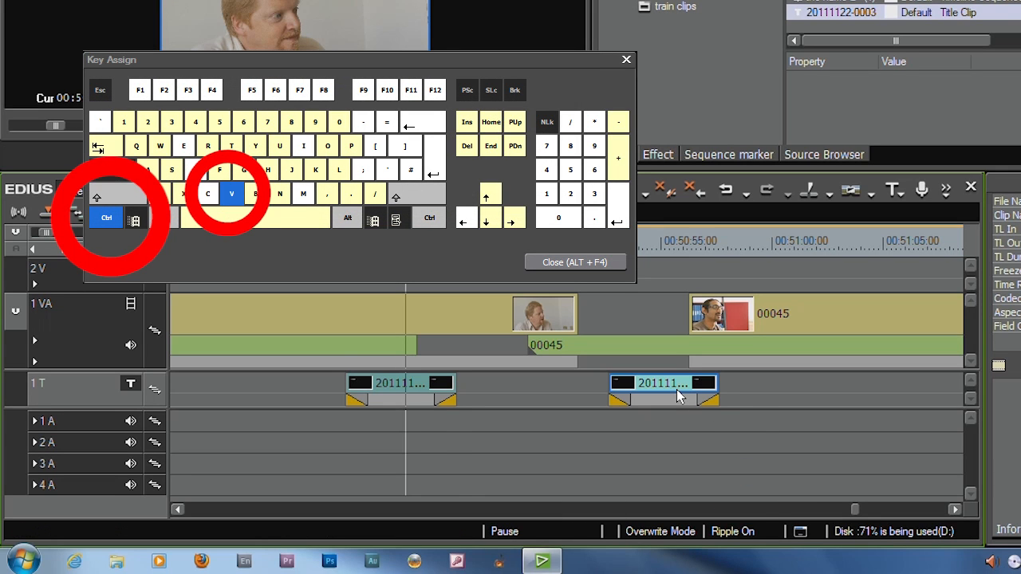
Delete the pasted title clip and duplicate the remaining title on track 1 T so the copy starts at 00:50:49:00.
{"action": "key", "text": "Delete"}
{"action": "left_click", "coordinate": [393, 387]}
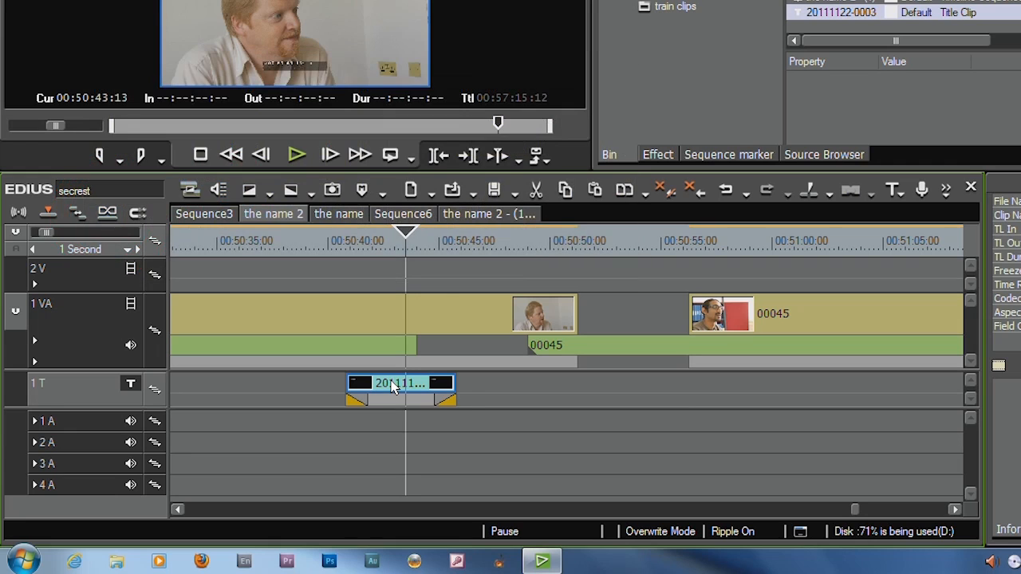
{"action": "left_click_drag", "start_coordinate": [392, 387], "coordinate": [483, 389]}
{"action": "key", "text": "ctrl"}
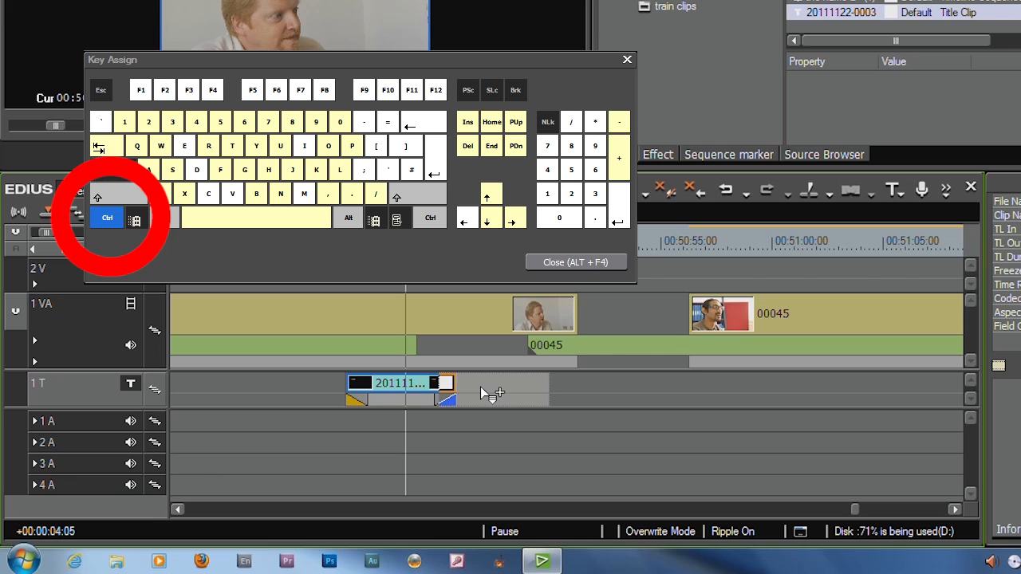
{"action": "left_click_drag", "start_coordinate": [481, 389], "coordinate": [565, 393]}
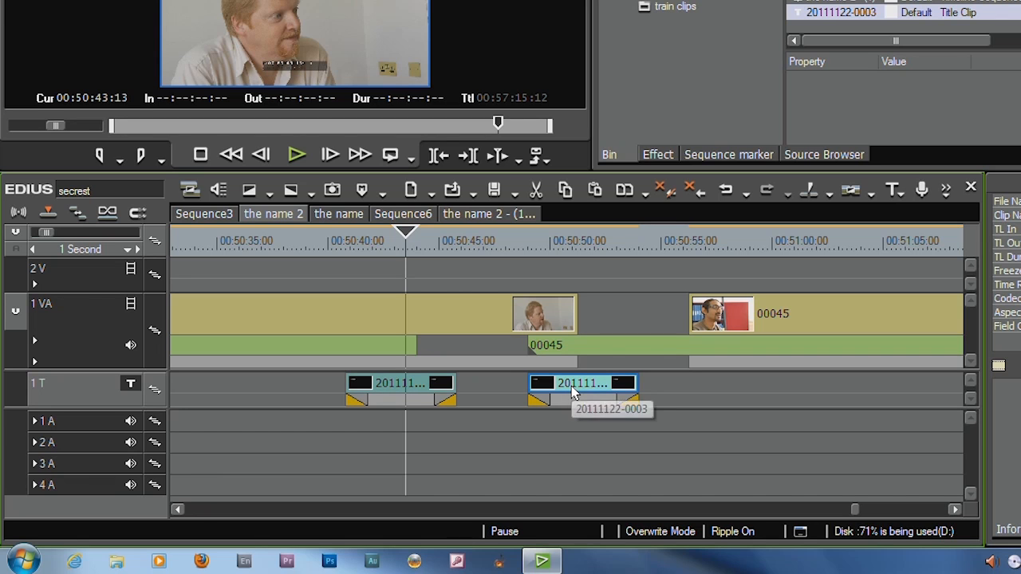
Duplicate the isolated clip 00046 on track 1 VA to the empty area at about 00:59:20.
{"action": "left_click_drag", "start_coordinate": [53, 233], "coordinate": [105, 226]}
{"action": "left_click", "coordinate": [578, 331]}
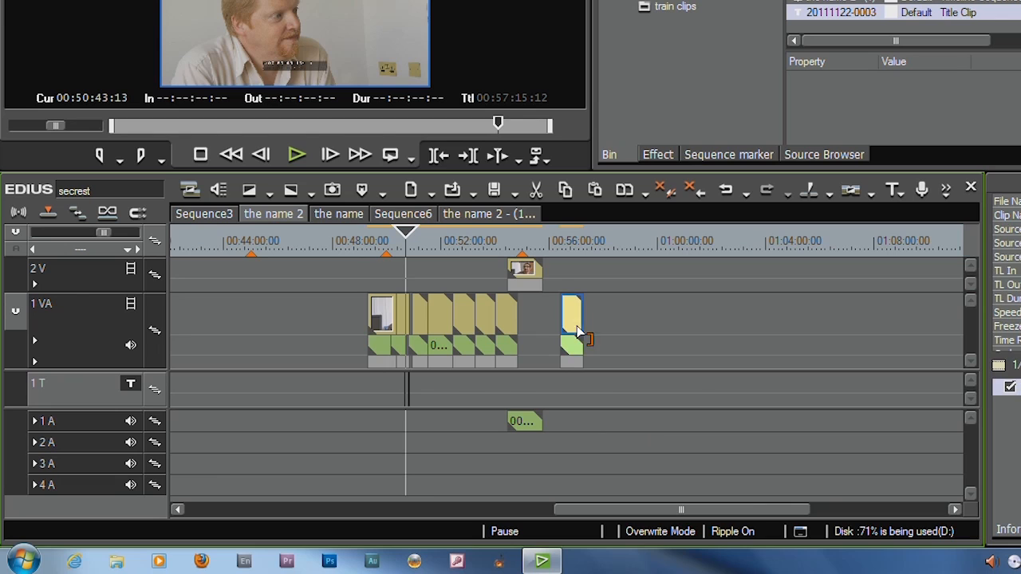
{"action": "left_click_drag", "start_coordinate": [576, 325], "coordinate": [652, 329]}
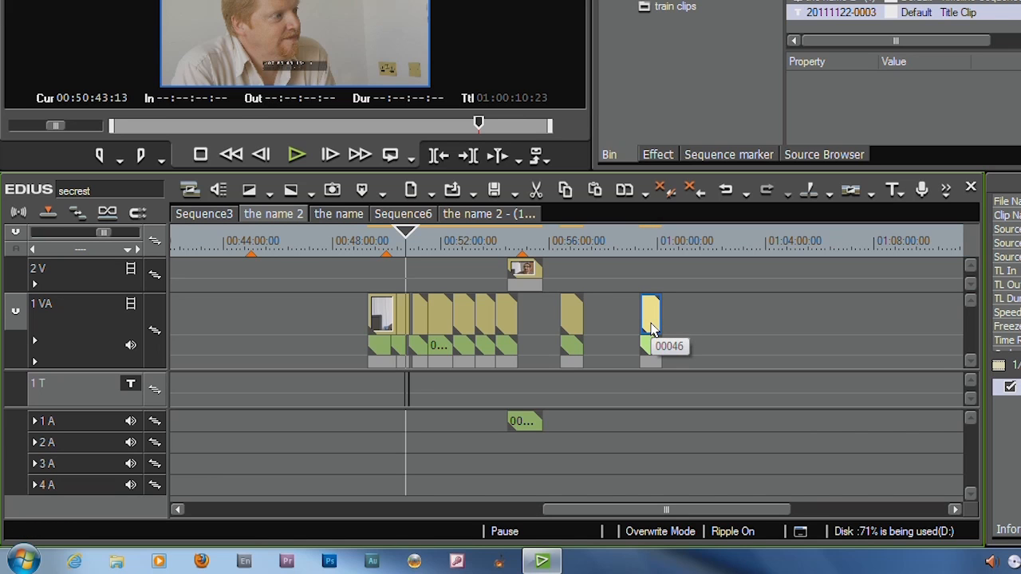
Open the duplicate title at about 00:50:51:07, insert "vfsdvksdvs,vsdm,v" before its last two letters, and save the changes.
{"action": "left_click_drag", "start_coordinate": [101, 232], "coordinate": [49, 238]}
{"action": "left_click_drag", "start_coordinate": [398, 235], "coordinate": [496, 241]}
{"action": "left_click", "coordinate": [506, 391]}
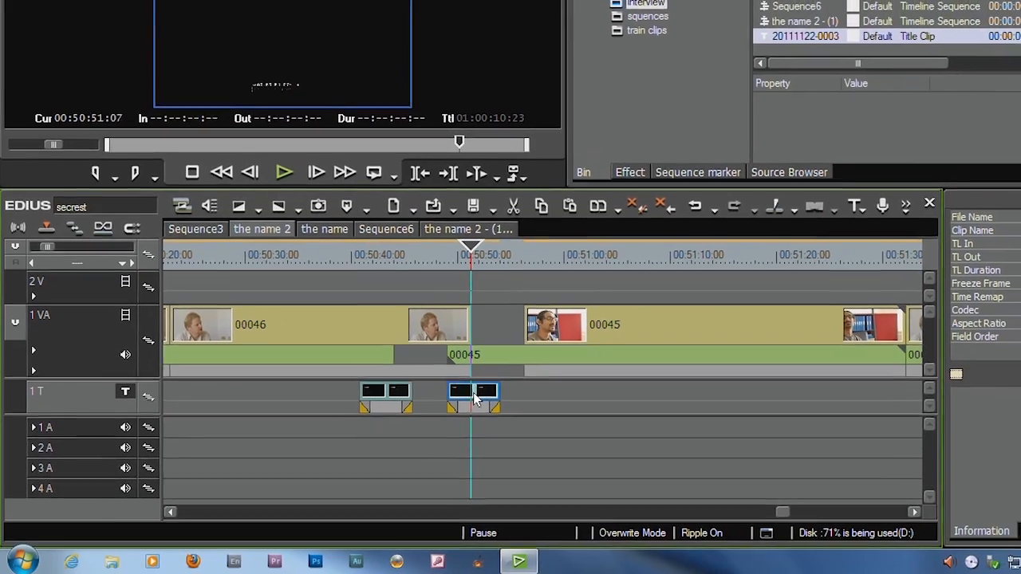
{"action": "double_click", "coordinate": [496, 386]}
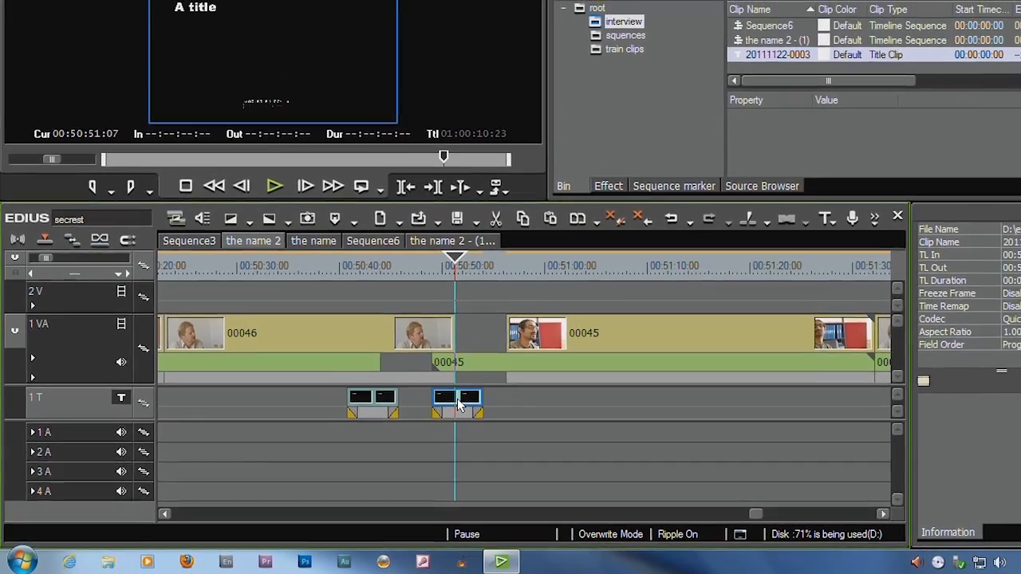
{"action": "left_click", "coordinate": [102, 172]}
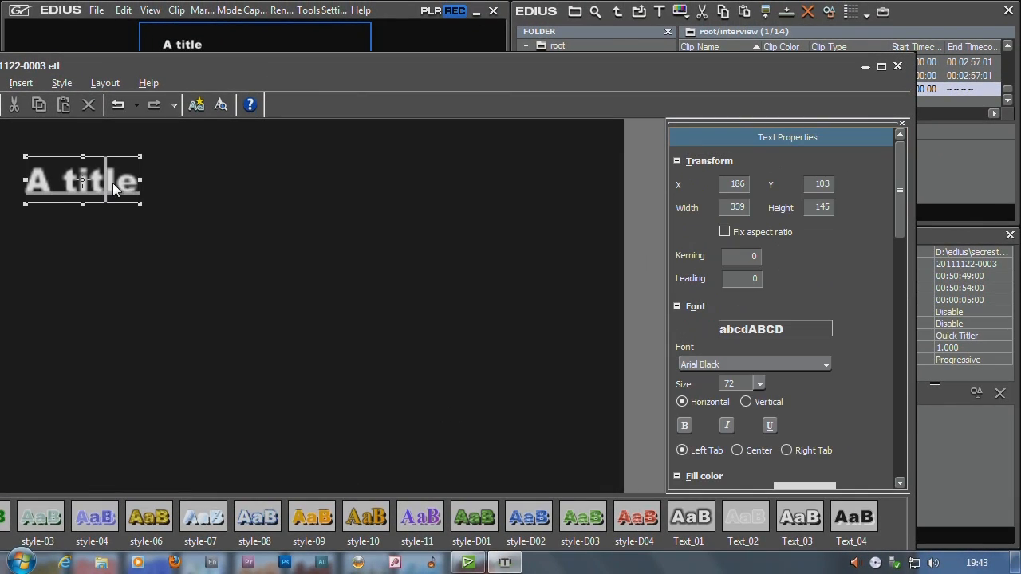
{"action": "type", "text": "vfsdvksdvs,vsdm,v"}
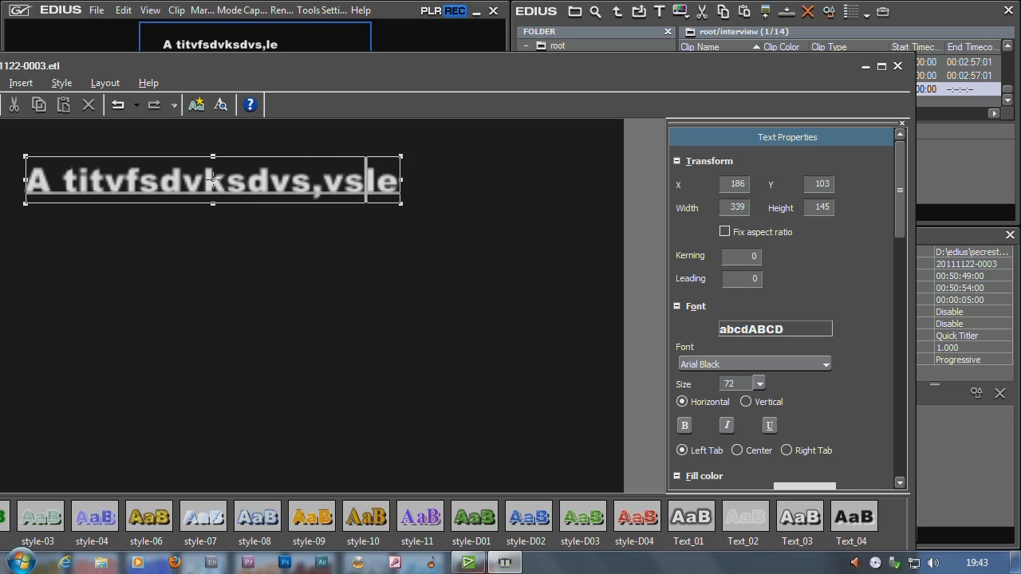
{"action": "left_click", "coordinate": [898, 67]}
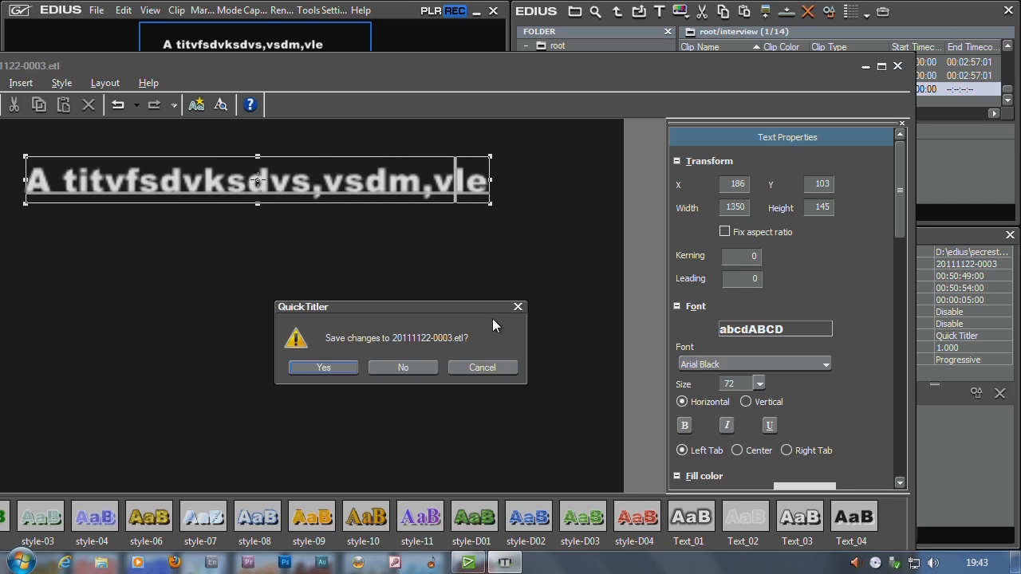
{"action": "left_click", "coordinate": [324, 368]}
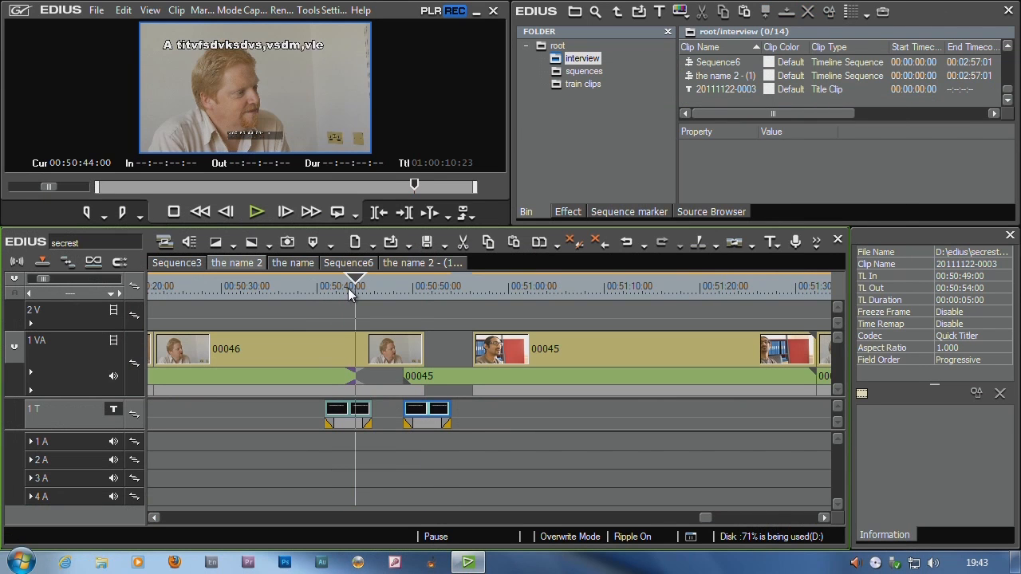
Compare both titles on track 1 T, reopen the duplicate at 00:50:49:00 and replace its text with "New words".
{"action": "left_click", "coordinate": [349, 421]}
{"action": "left_click_drag", "start_coordinate": [340, 291], "coordinate": [425, 290]}
{"action": "left_click", "coordinate": [422, 420]}
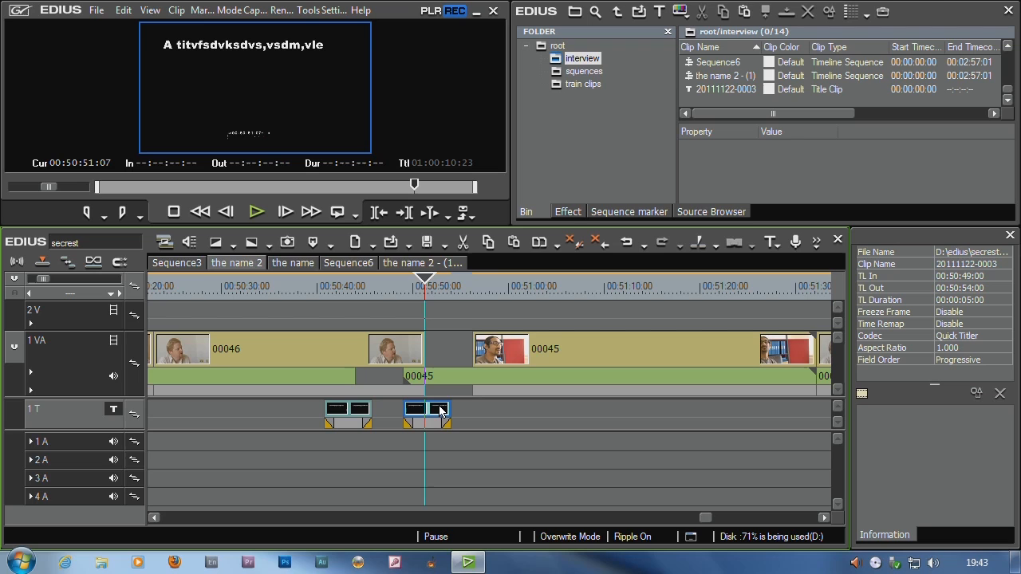
{"action": "double_click", "coordinate": [439, 411]}
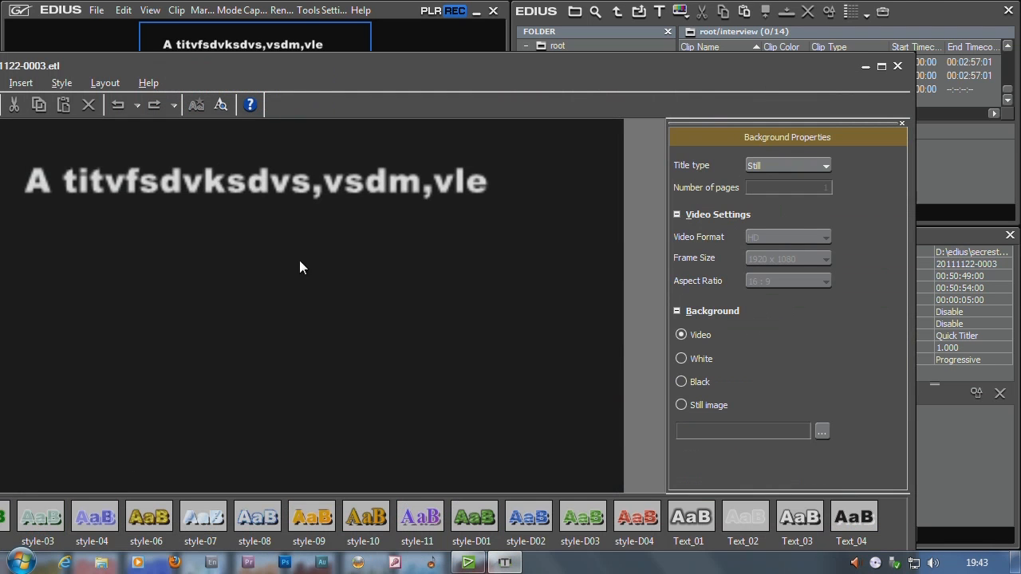
{"action": "left_click", "coordinate": [219, 175]}
{"action": "key", "text": "ctrl+a"}
{"action": "type", "text": "New word"}
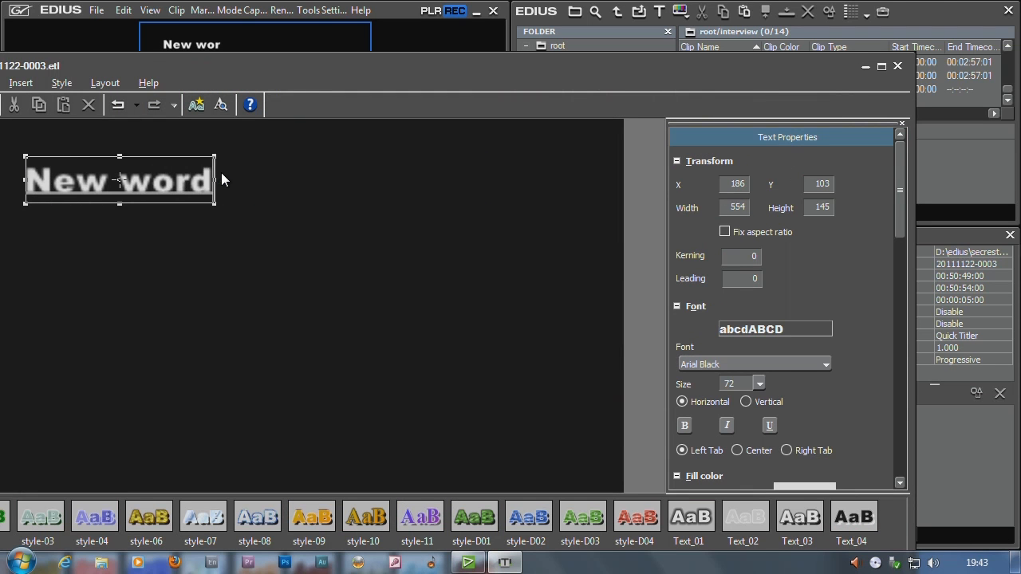
{"action": "type", "text": "s"}
{"action": "left_click_drag", "start_coordinate": [169, 66], "coordinate": [321, 23]}
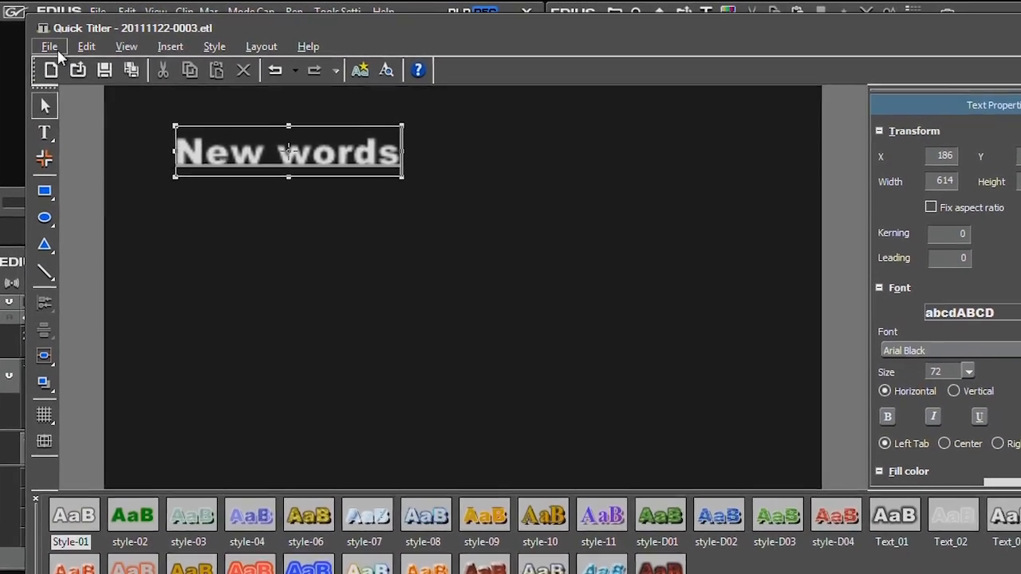
Save the edited title as a separate QuickTitler file named xzxxxx.
{"action": "left_click", "coordinate": [54, 48]}
{"action": "left_click", "coordinate": [65, 123]}
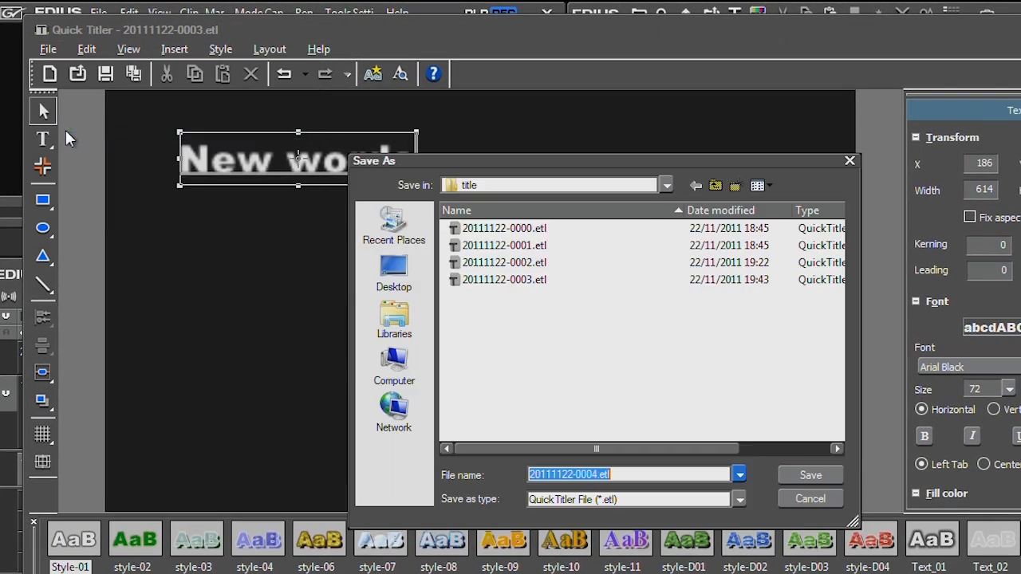
{"action": "type", "text": "xzxxxx"}
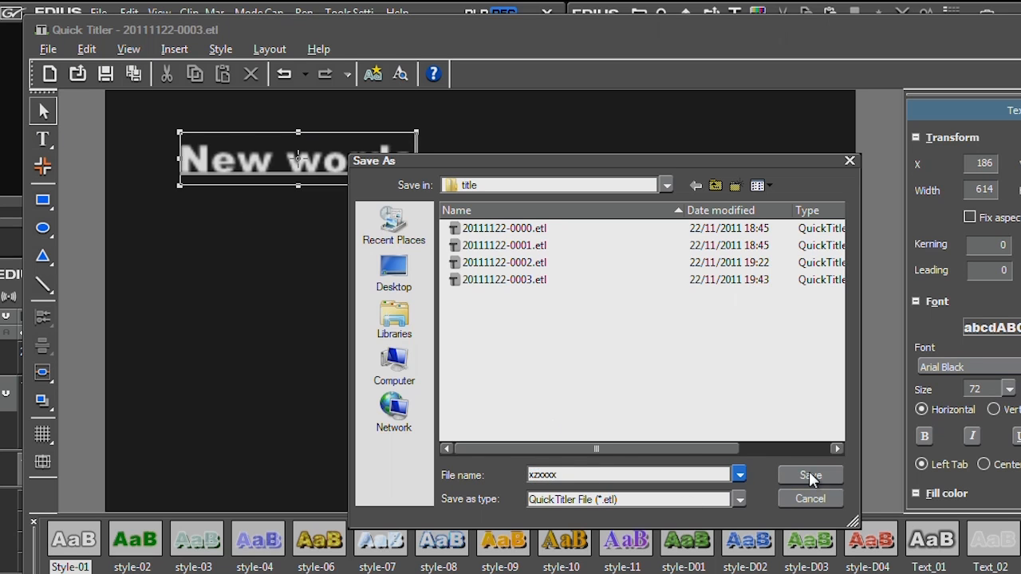
{"action": "left_click", "coordinate": [809, 476]}
{"action": "left_click_drag", "start_coordinate": [476, 332], "coordinate": [369, 323]}
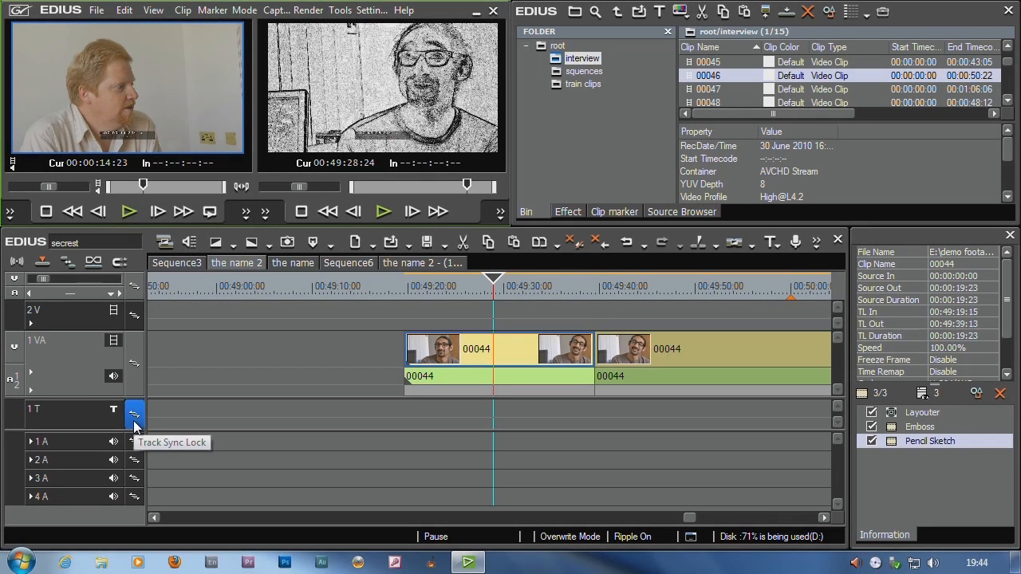
Set the In point of source clip 00046 at 00:00:09:02 and the timeline's current position to 00:49:28:05.
{"action": "left_click_drag", "start_coordinate": [143, 185], "coordinate": [132, 189]}
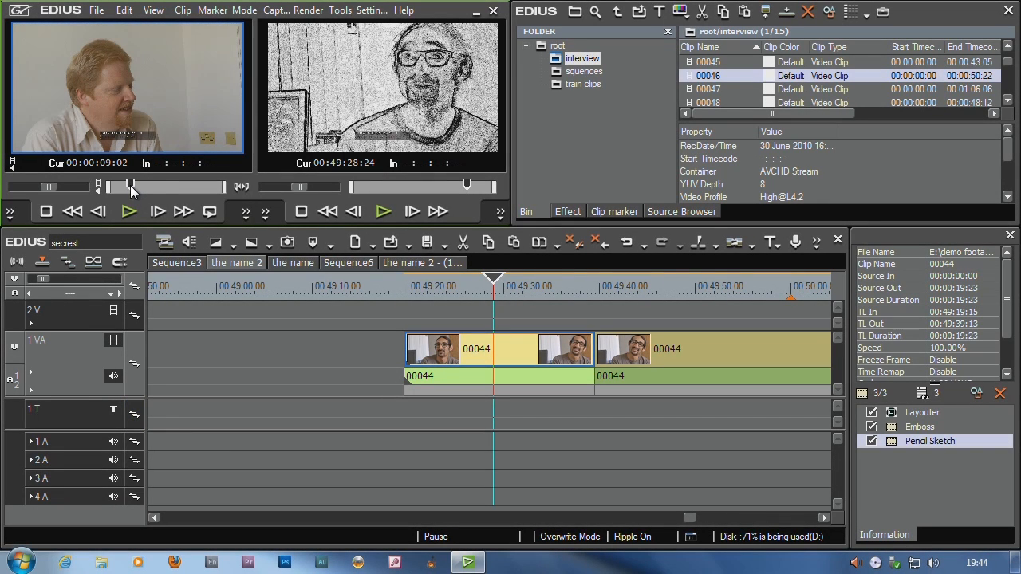
{"action": "key", "text": "i"}
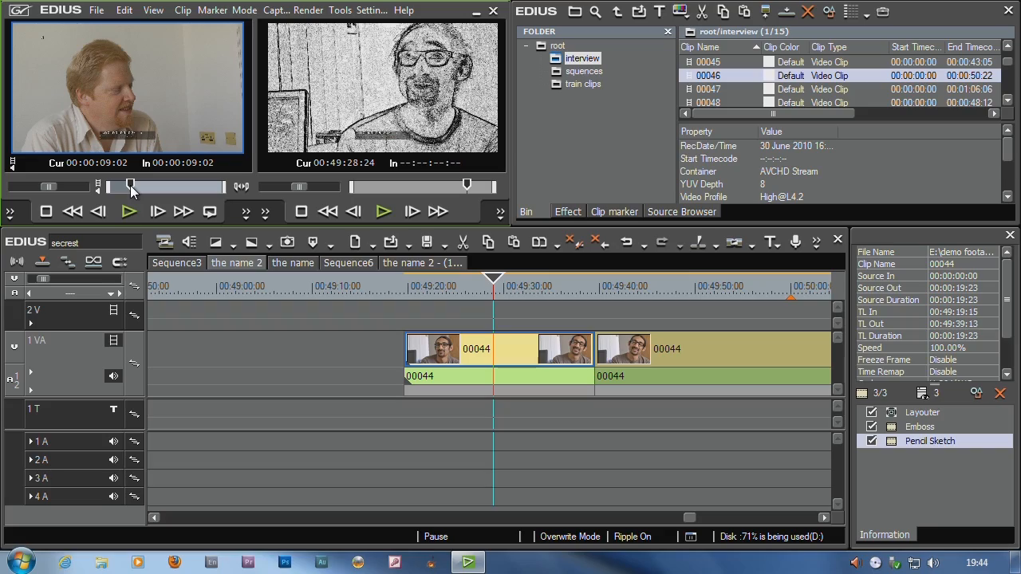
{"action": "left_click_drag", "start_coordinate": [493, 287], "coordinate": [487, 289]}
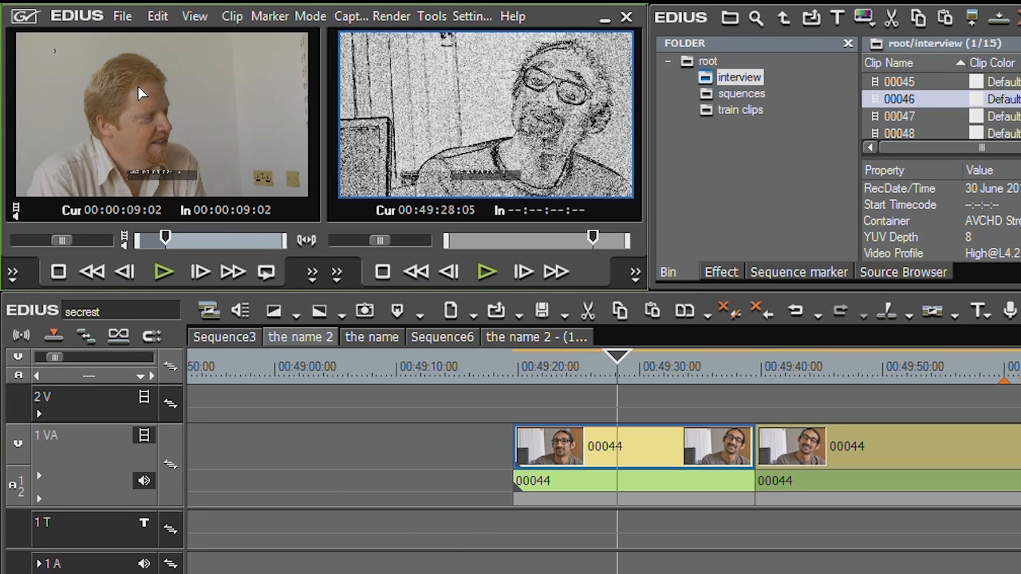
Try to replace the filtered clip 00044 on track 1 VA entirely with source clip 00046, preview it, and undo the replacement.
{"action": "mouse_move", "coordinate": [221, 156]}
{"action": "left_mouse_down"}
{"action": "mouse_move", "coordinate": [399, 250]}
{"action": "mouse_move", "coordinate": [538, 354]}
{"action": "mouse_move", "coordinate": [579, 437]}
{"action": "mouse_move", "coordinate": [528, 465]}
{"action": "mouse_move", "coordinate": [540, 461]}
{"action": "left_mouse_up"}
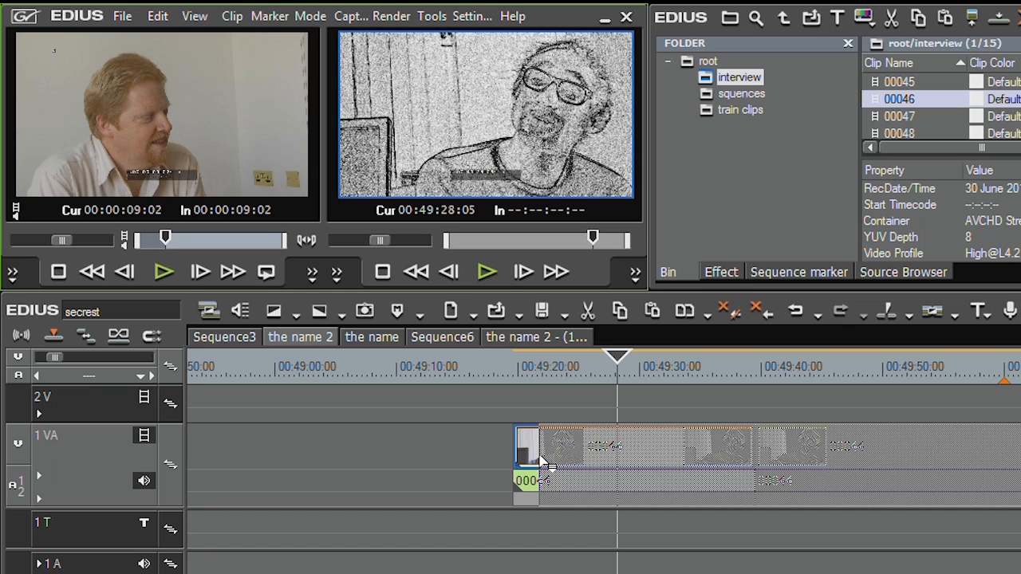
{"action": "left_click_drag", "start_coordinate": [541, 461], "coordinate": [550, 450]}
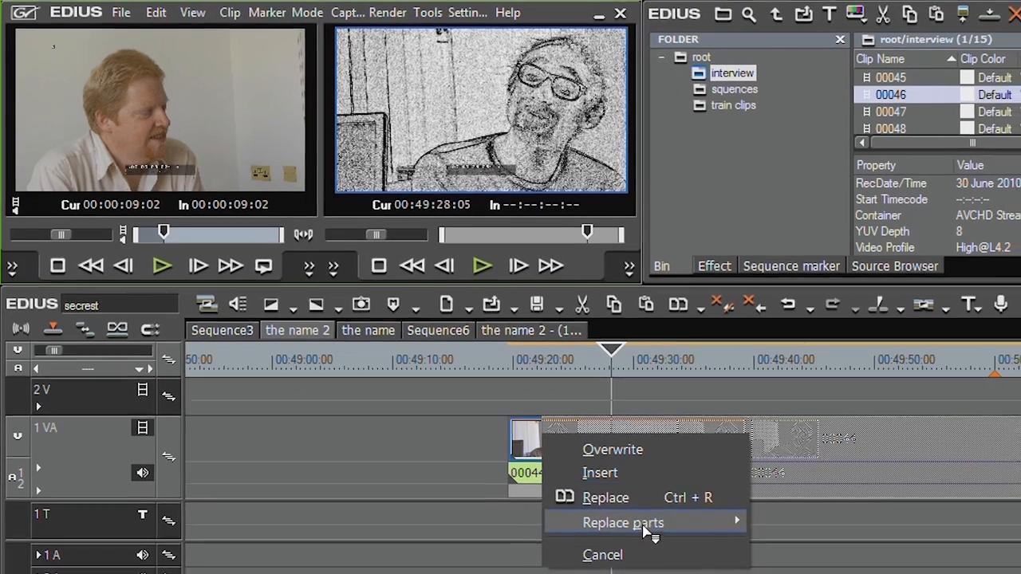
{"action": "mouse_move", "coordinate": [638, 531]}
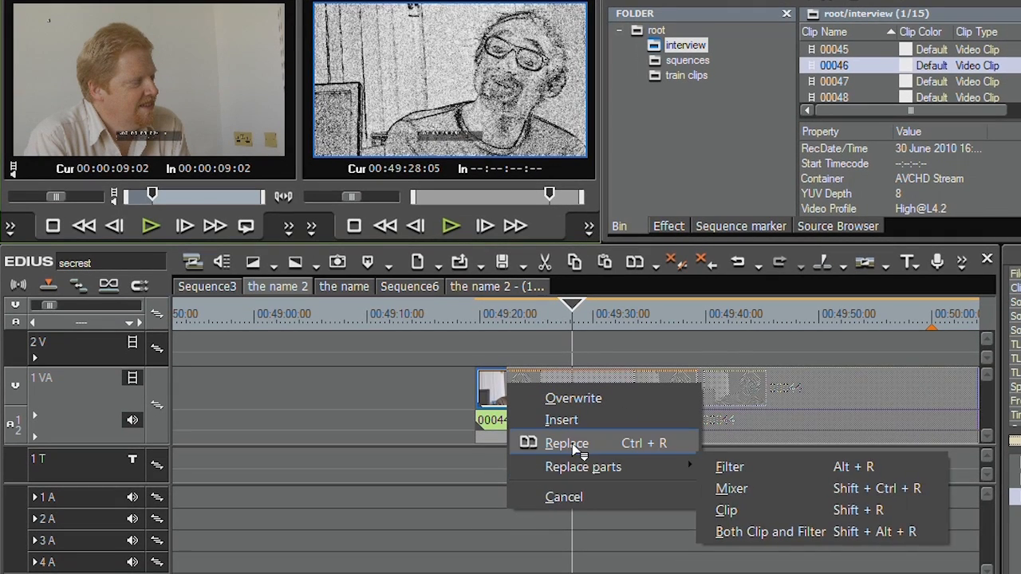
{"action": "left_click", "coordinate": [577, 451]}
{"action": "left_click_drag", "start_coordinate": [506, 311], "coordinate": [665, 317]}
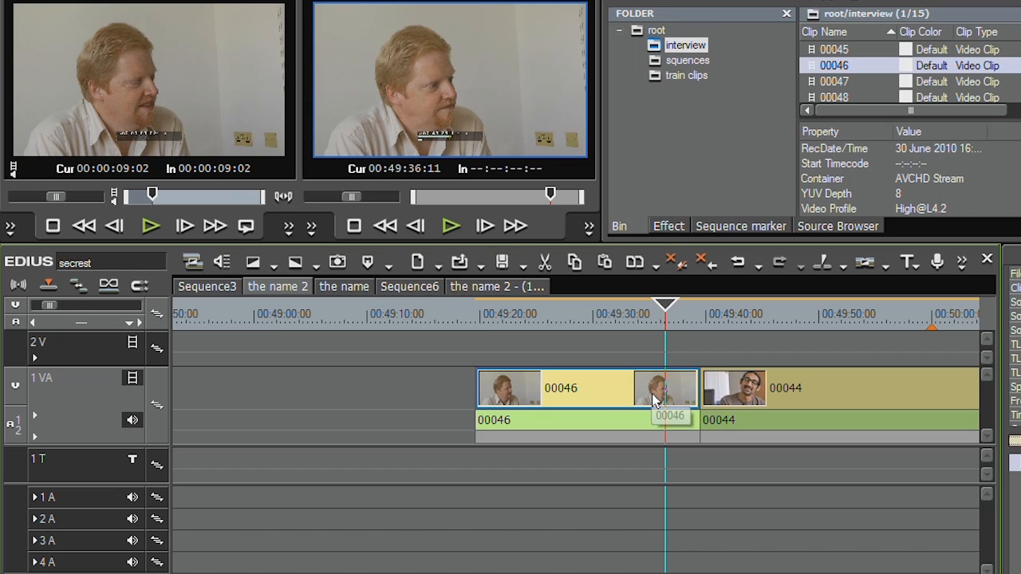
{"action": "left_click", "coordinate": [734, 262]}
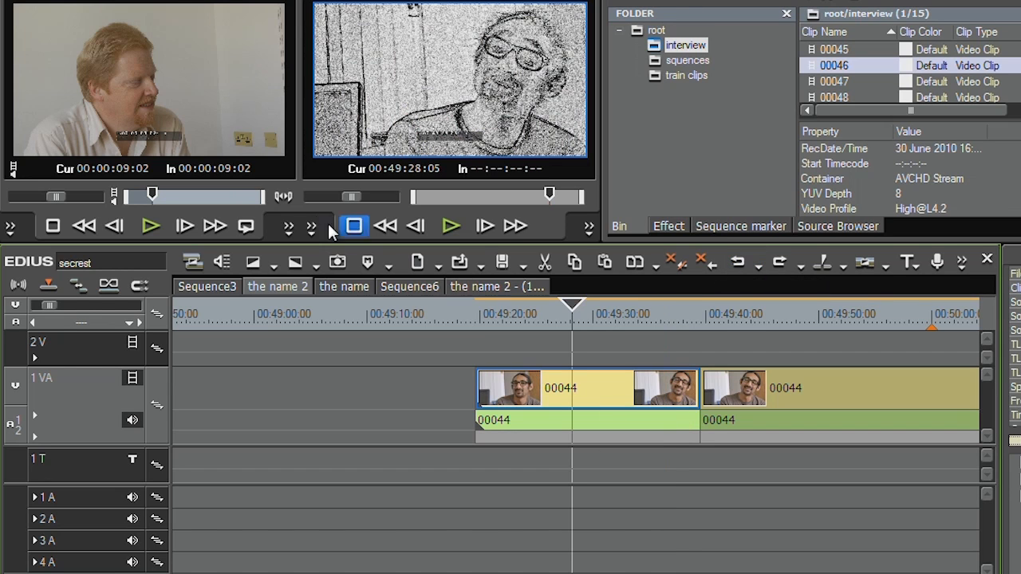
Replace only the clip part of the filtered clip 00044 on track 1 VA with source clip 00046, and scrub through it.
{"action": "left_click_drag", "start_coordinate": [97, 63], "coordinate": [531, 392]}
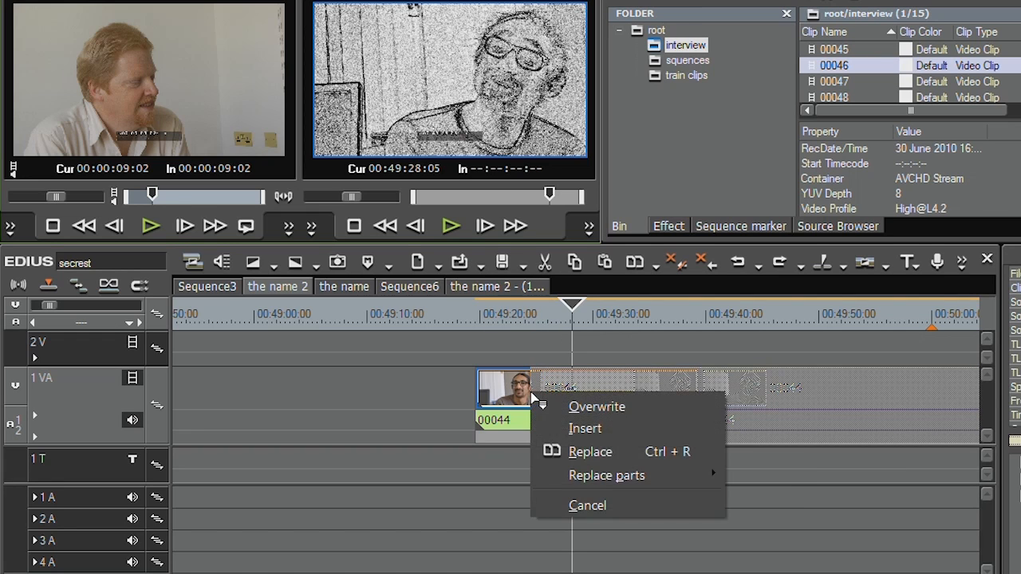
{"action": "mouse_move", "coordinate": [590, 476]}
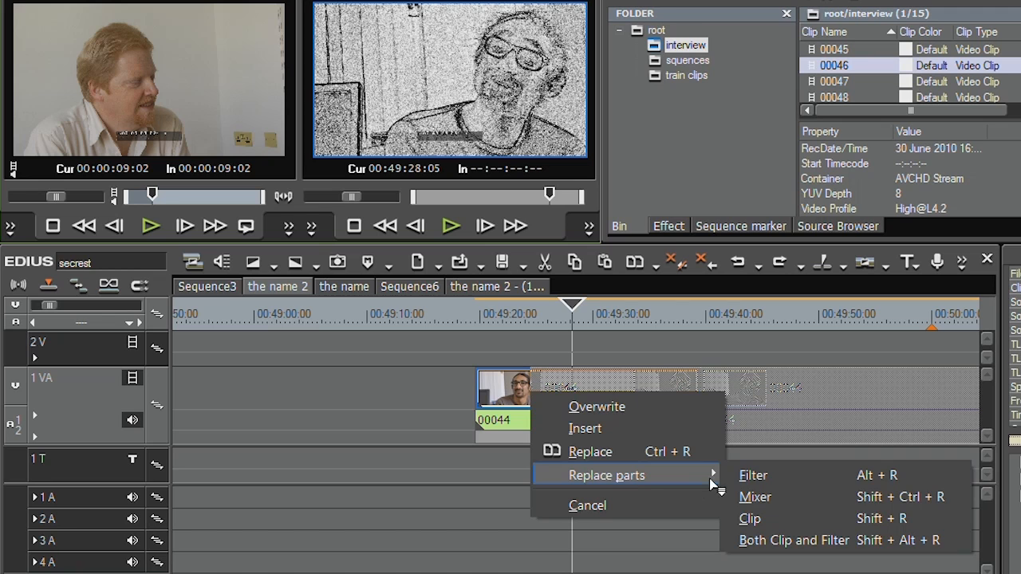
{"action": "left_click", "coordinate": [766, 523]}
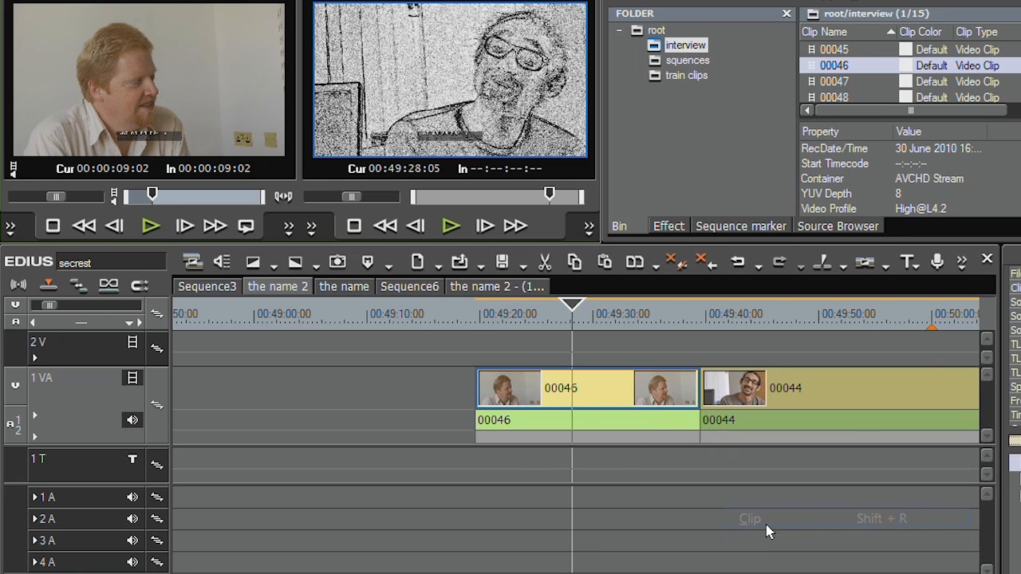
{"action": "left_click", "coordinate": [561, 319]}
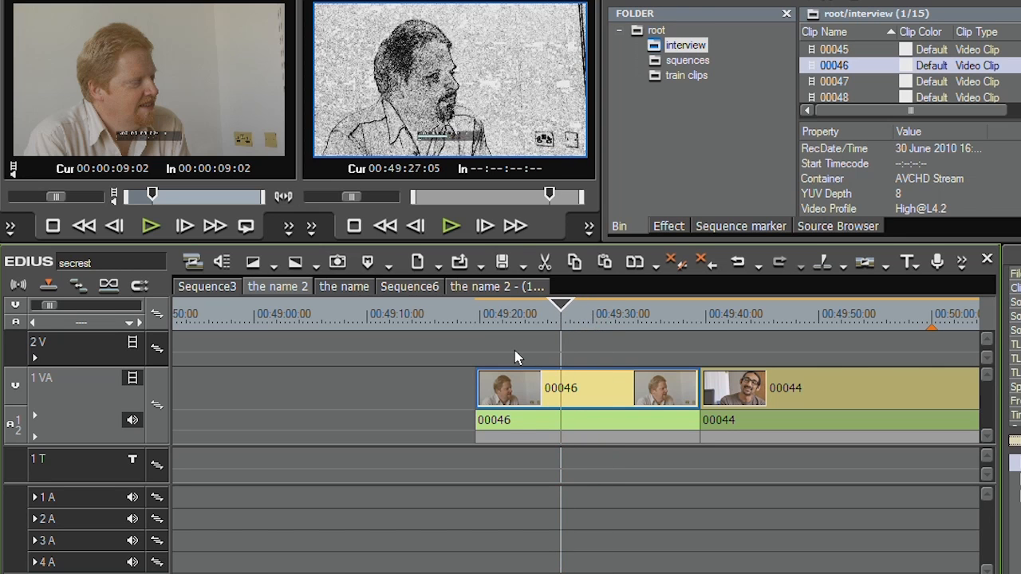
{"action": "left_click_drag", "start_coordinate": [515, 324], "coordinate": [606, 314]}
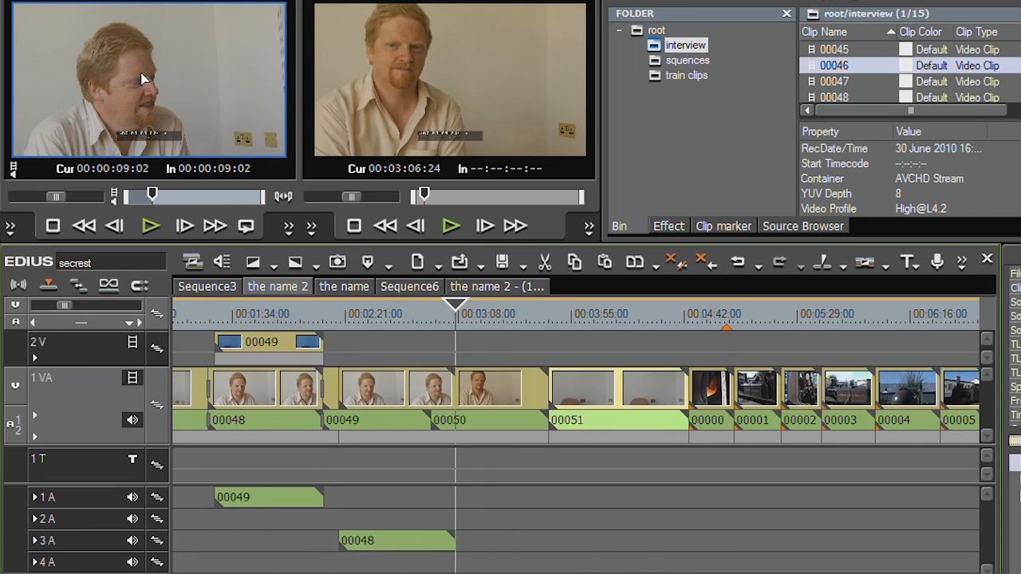
Try to drop source clip 00046 onto the split clip 00049 on tracks 2 V and 1 A.
{"action": "left_click_drag", "start_coordinate": [231, 344], "coordinate": [237, 352]}
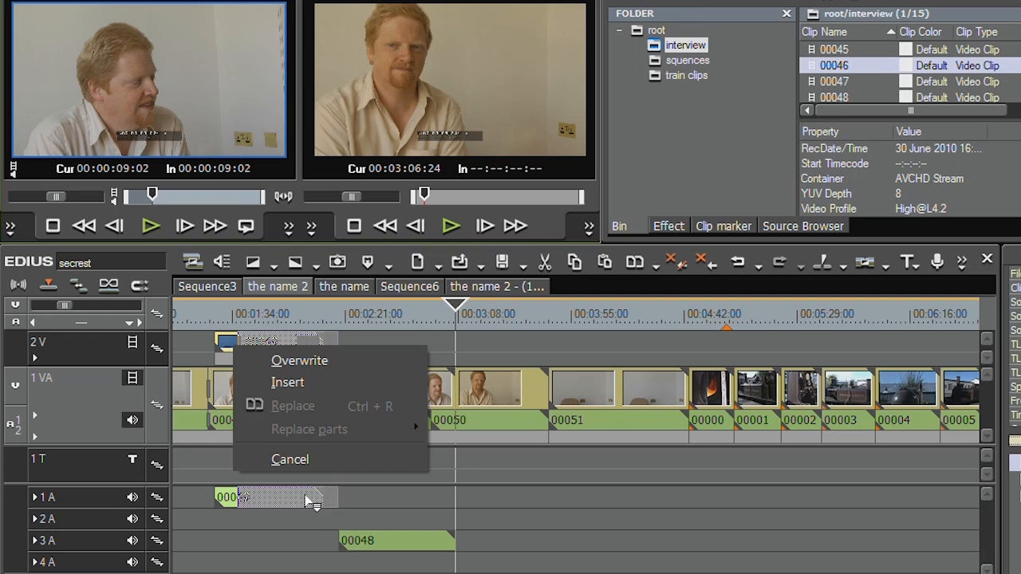
{"action": "left_click", "coordinate": [391, 382]}
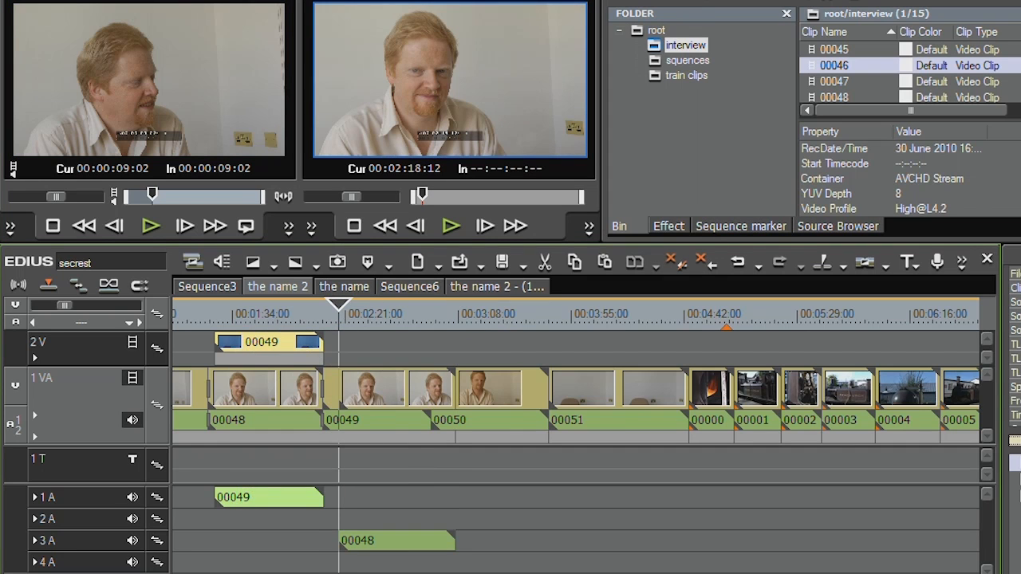
{"action": "scroll", "coordinate": [223, 538], "scroll_direction": "left", "scroll_amount": 3}
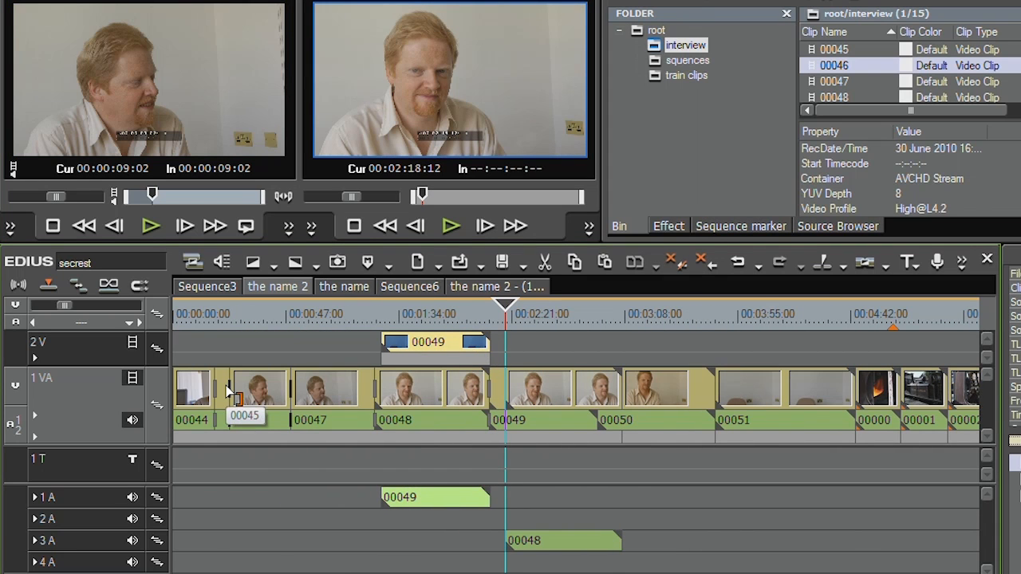